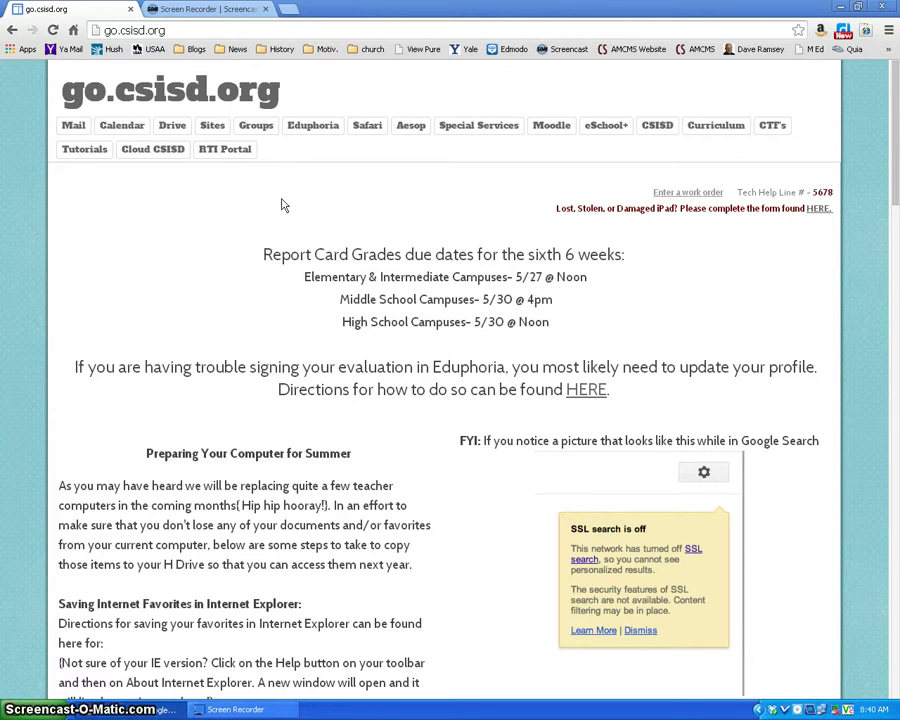
Step: Open Sites from the district page and sign in with the account email and password
left_click(213, 131)
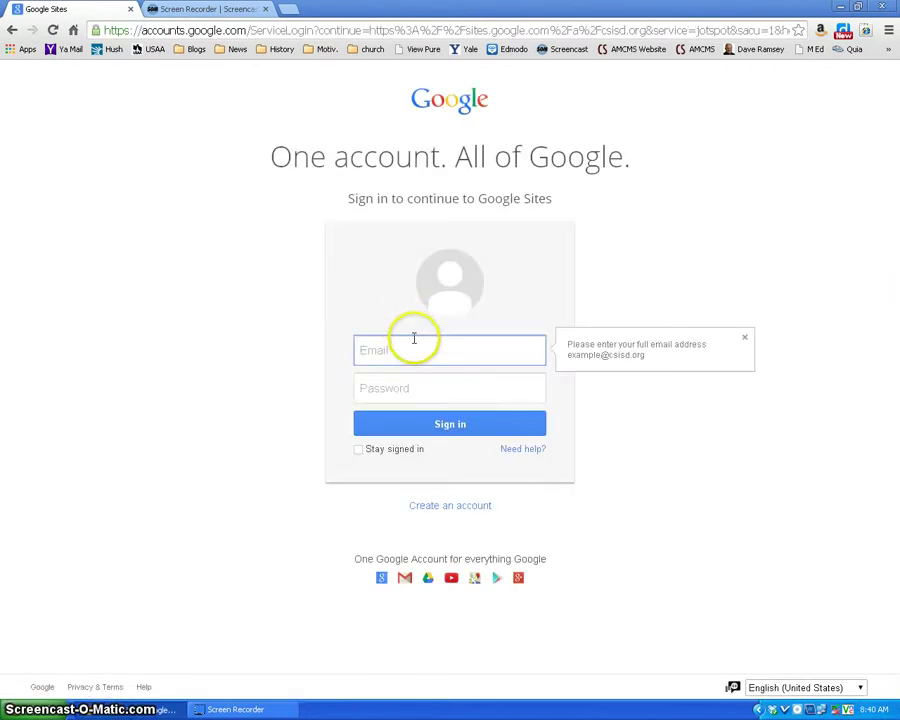
left_click(413, 339)
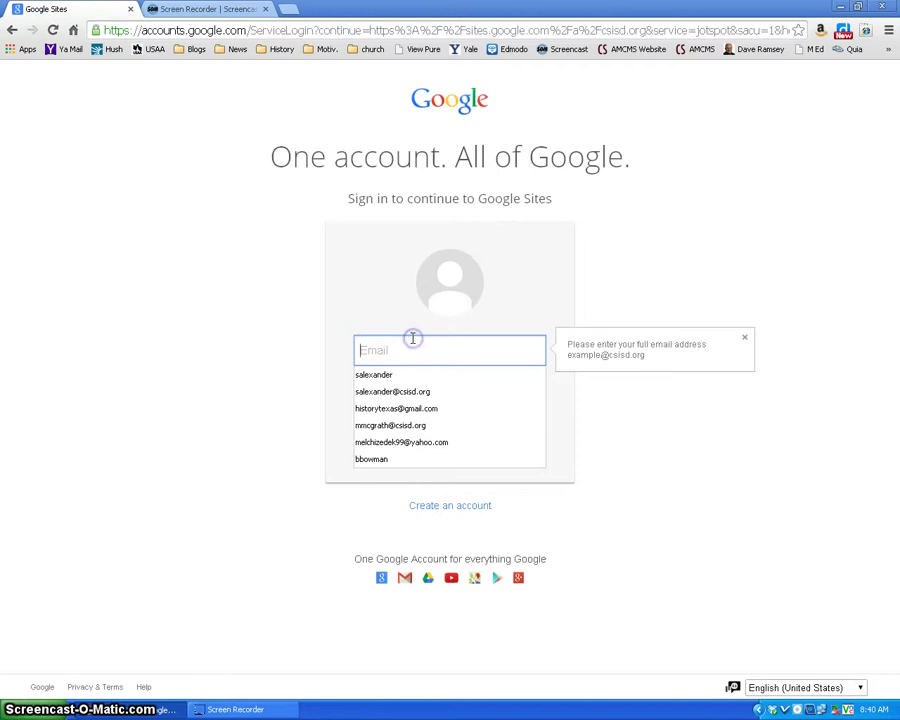
left_click(408, 391)
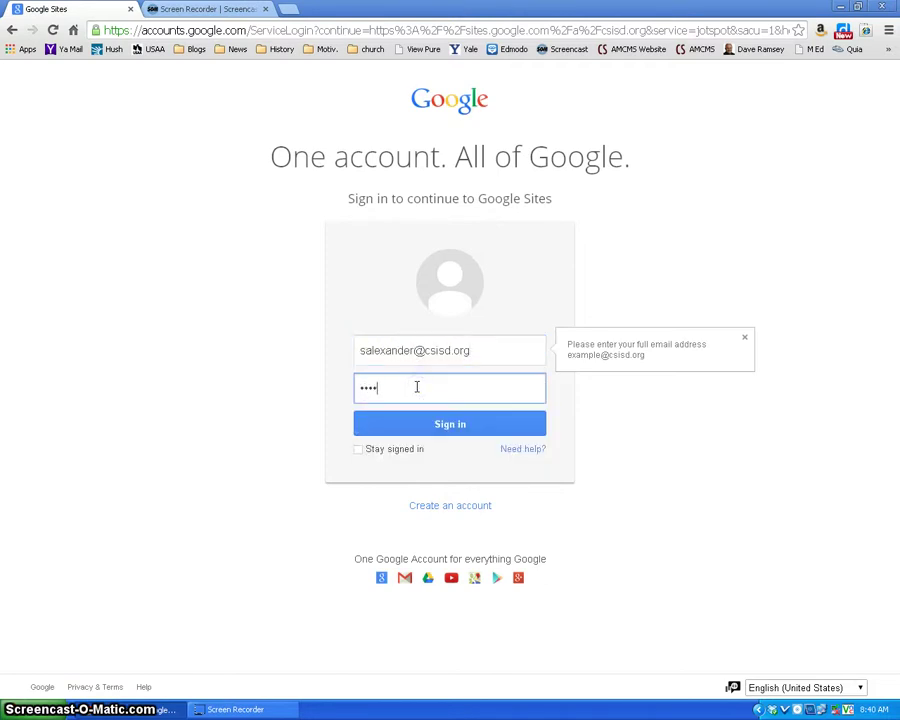
key("Return")
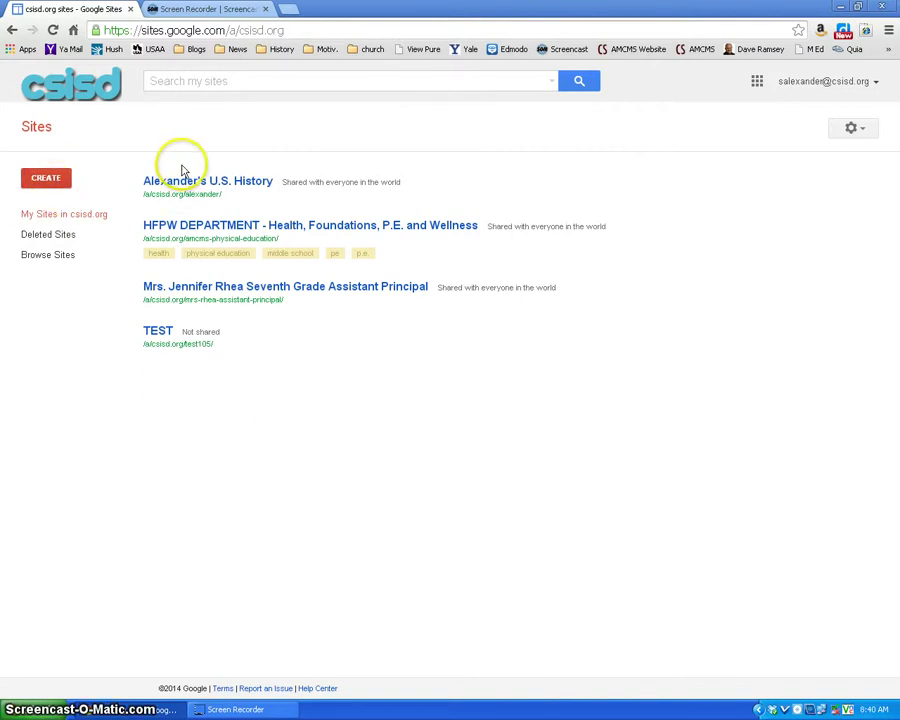
Step: Start creating a new site, browse the Activities & events templates in the gallery, and keep the Blank template
left_click(47, 179)
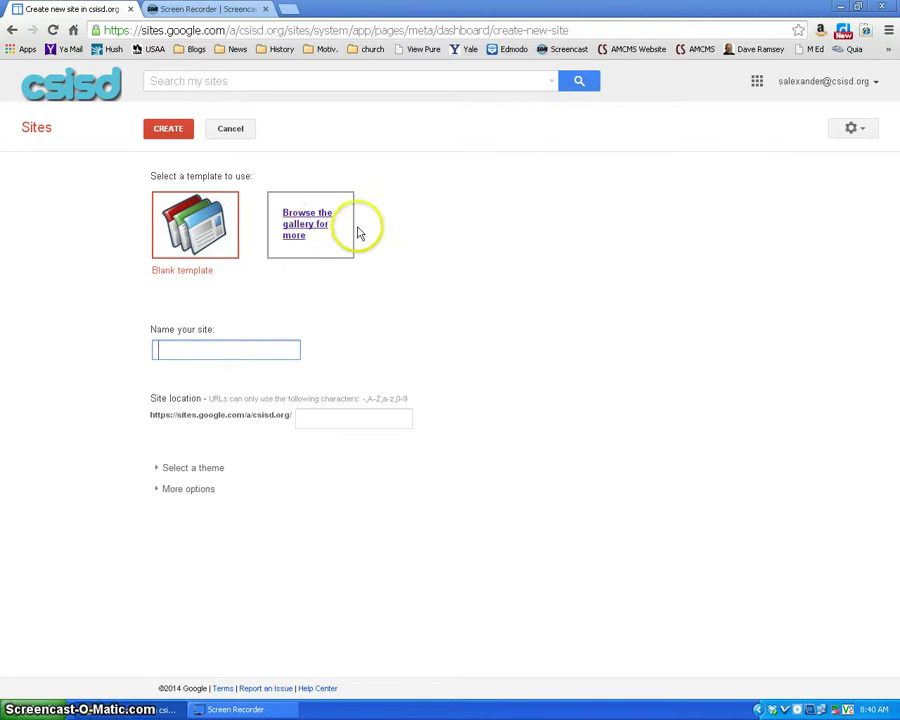
left_click(322, 224)
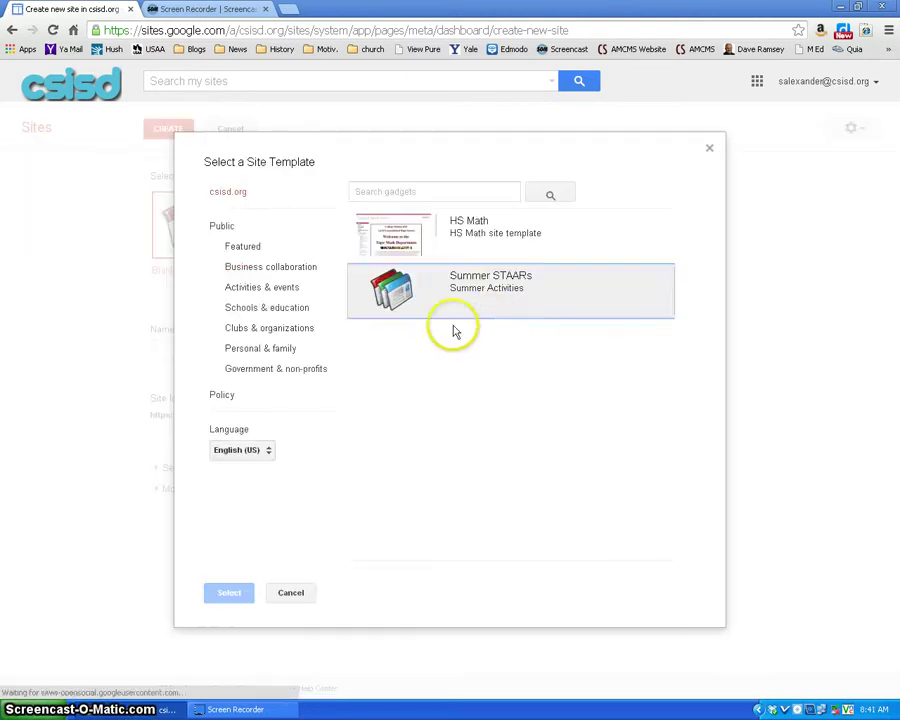
left_click(285, 288)
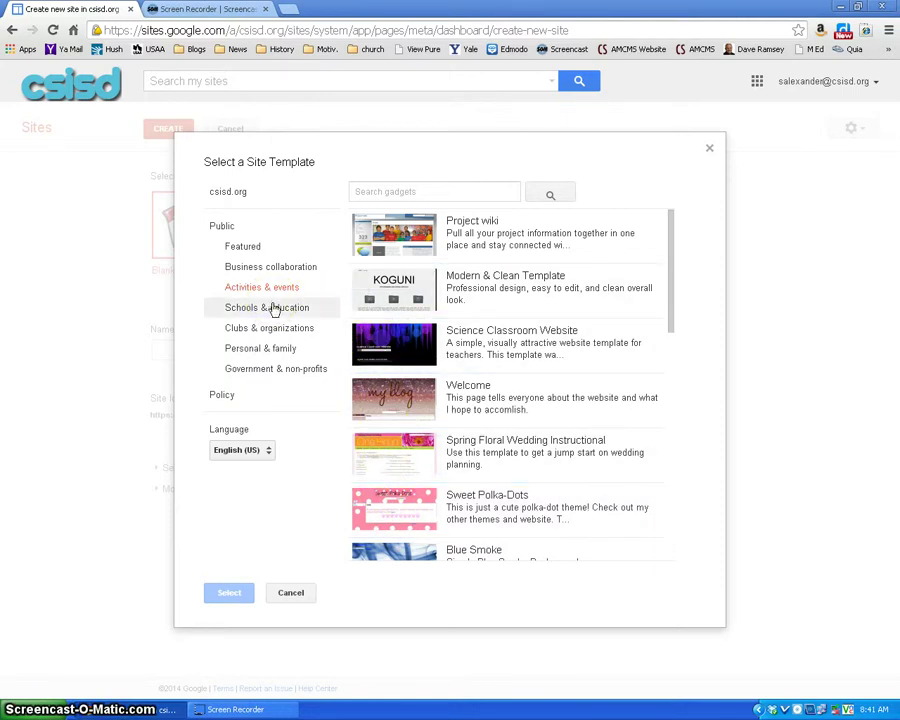
left_click(291, 594)
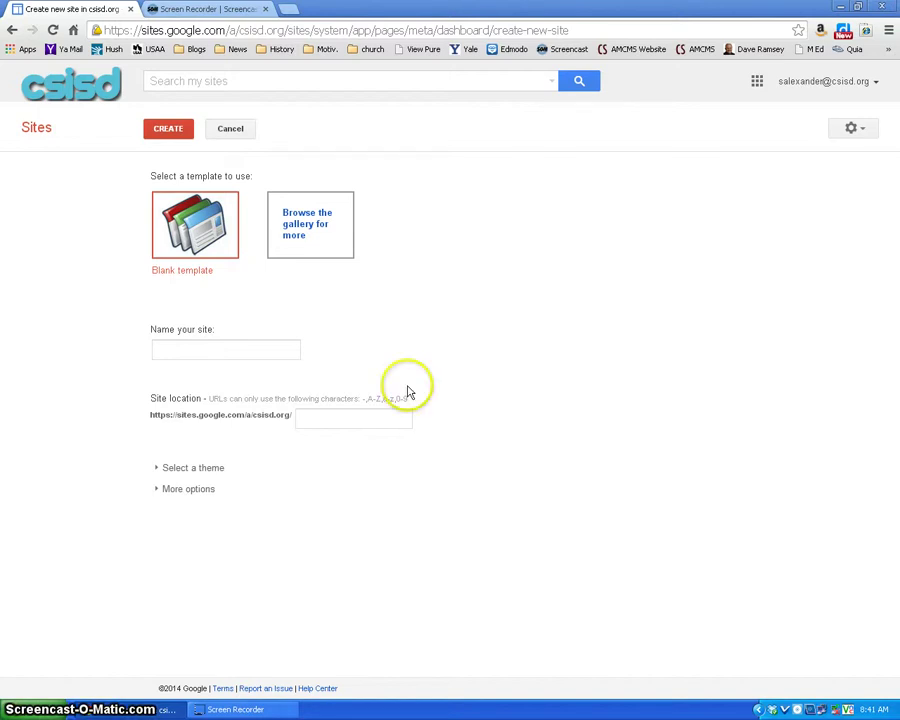
left_click(190, 240)
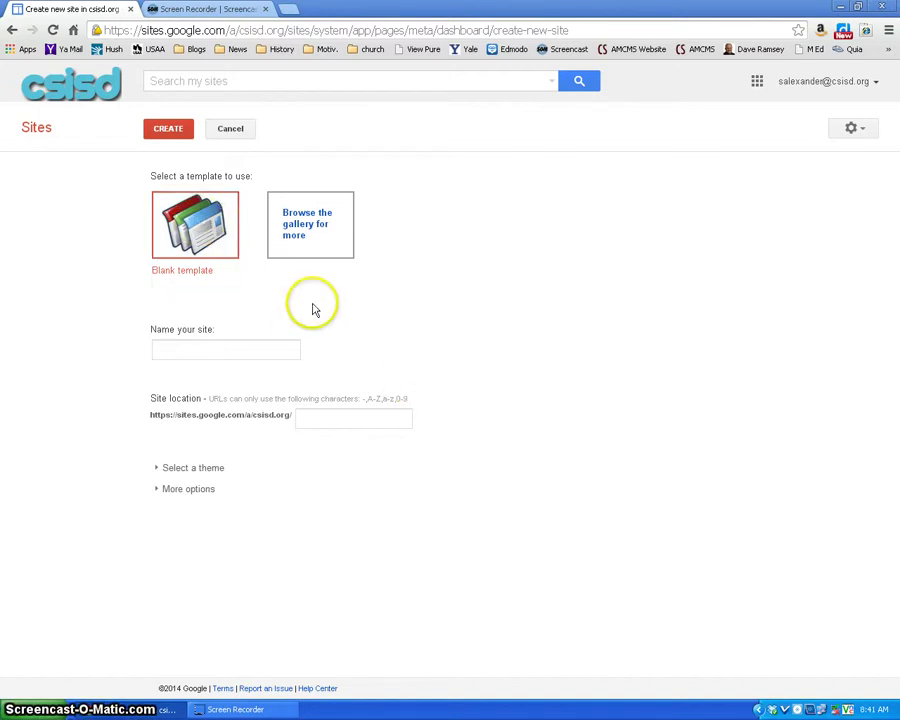
Step: Name the new site "Test 108"
left_click(257, 344)
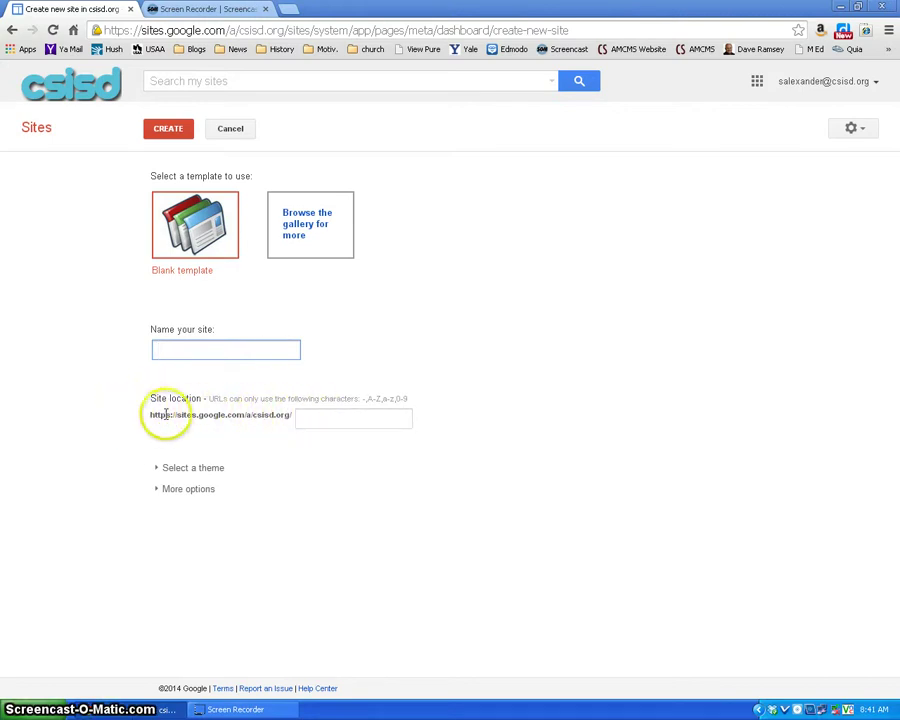
left_click(220, 343)
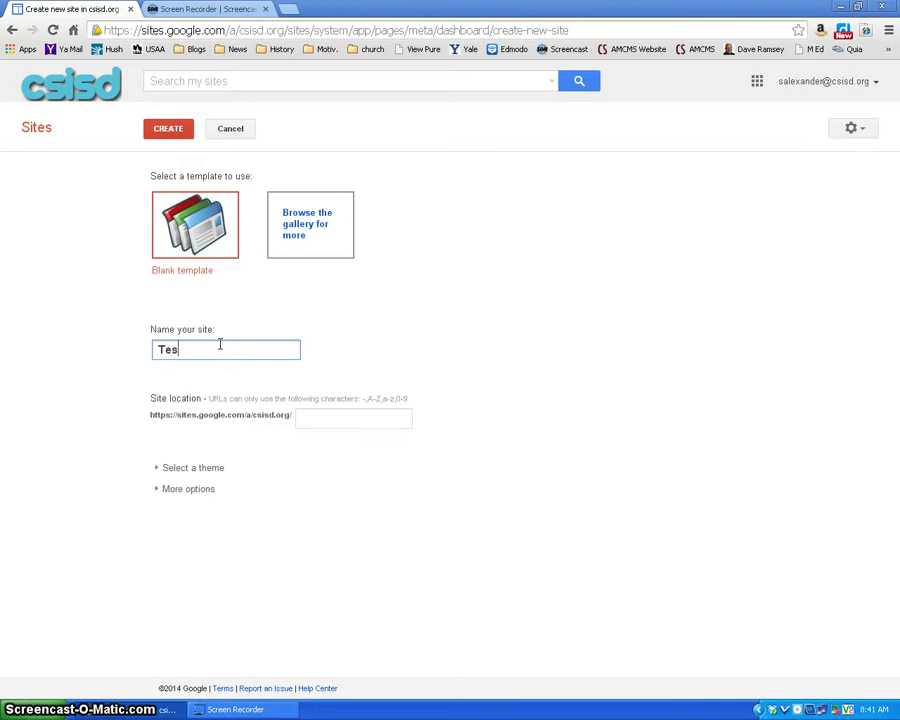
type("Test 108")
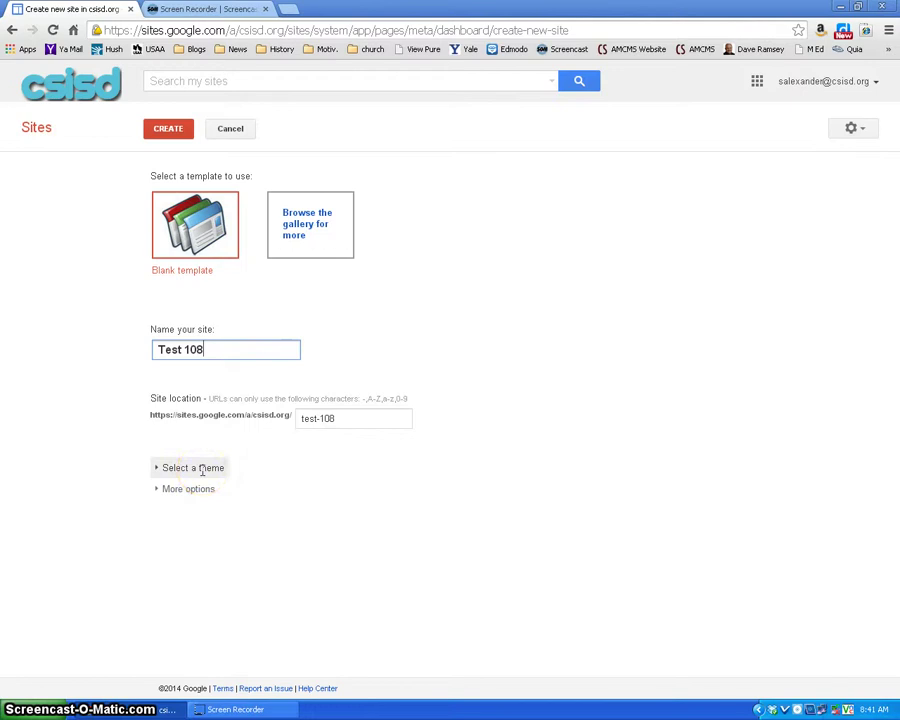
Step: Look through the available site themes and choose Solitude: Navy
left_click(202, 468)
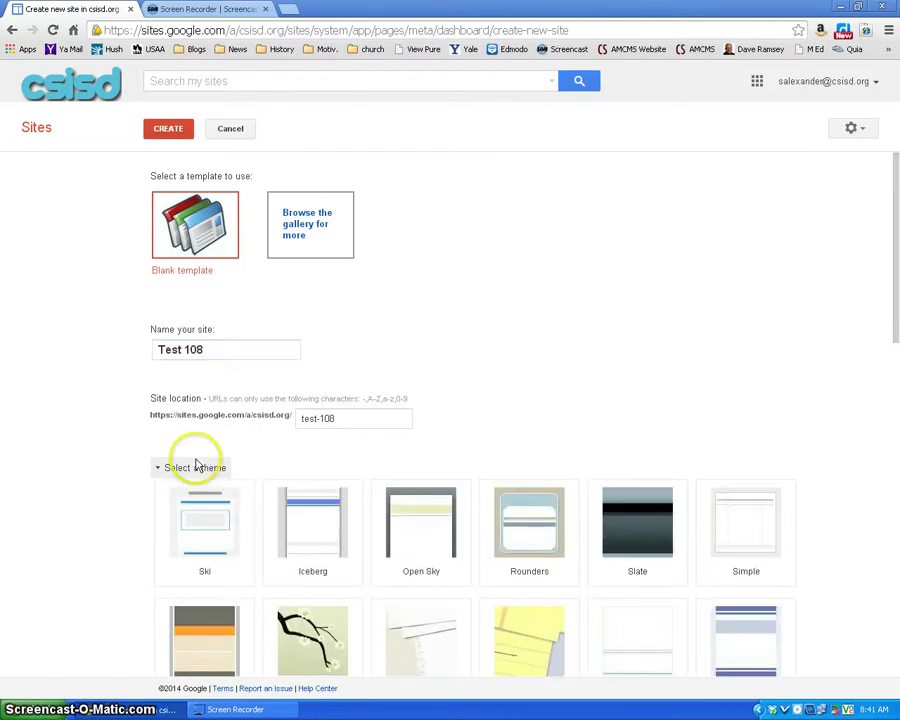
left_click(207, 521)
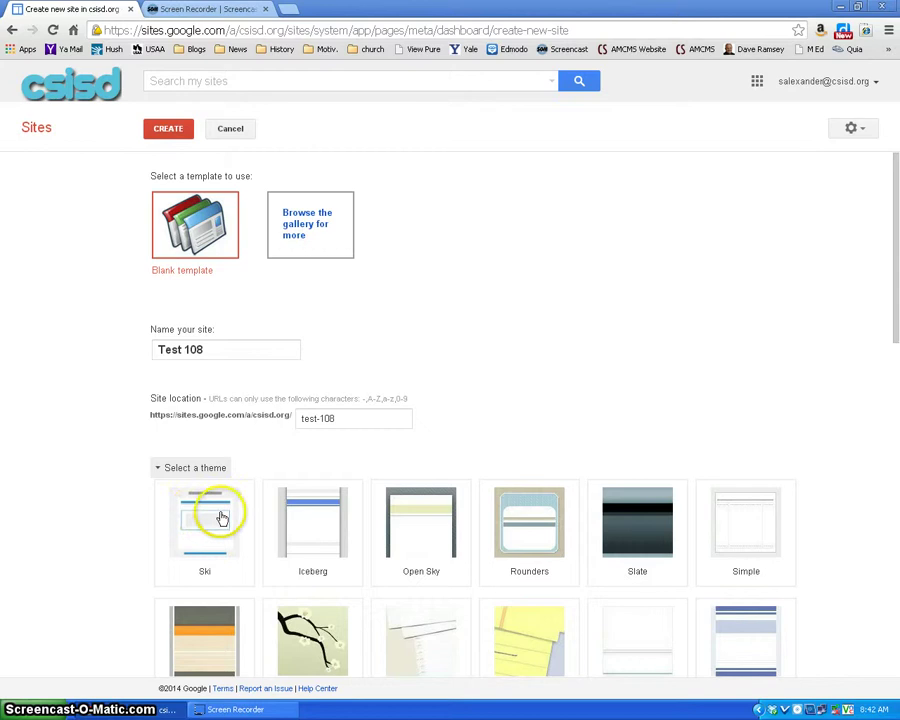
left_click(222, 532)
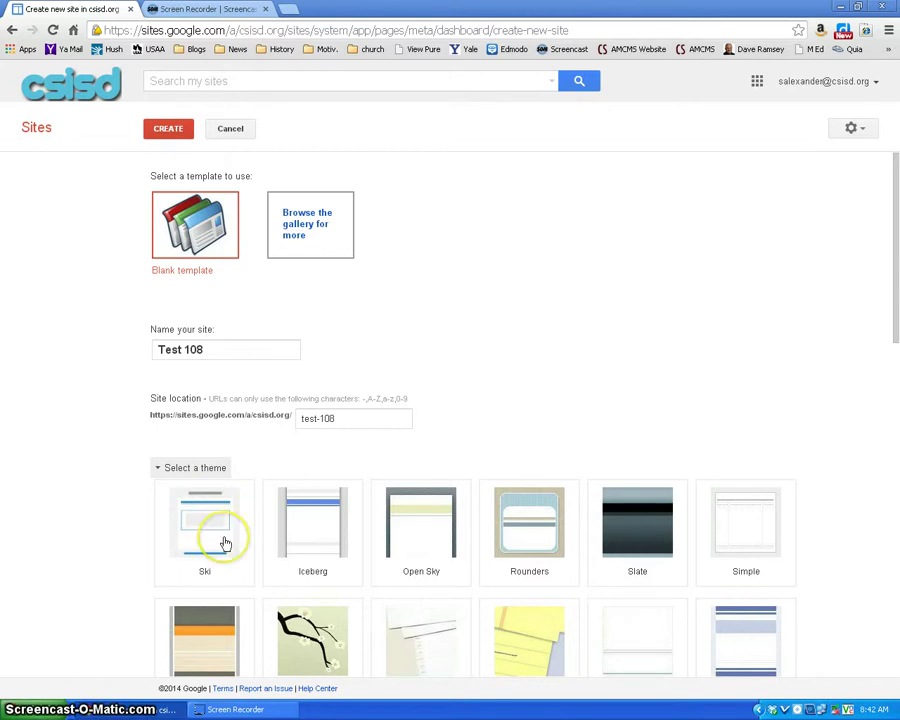
scroll(241, 522, "down", 4)
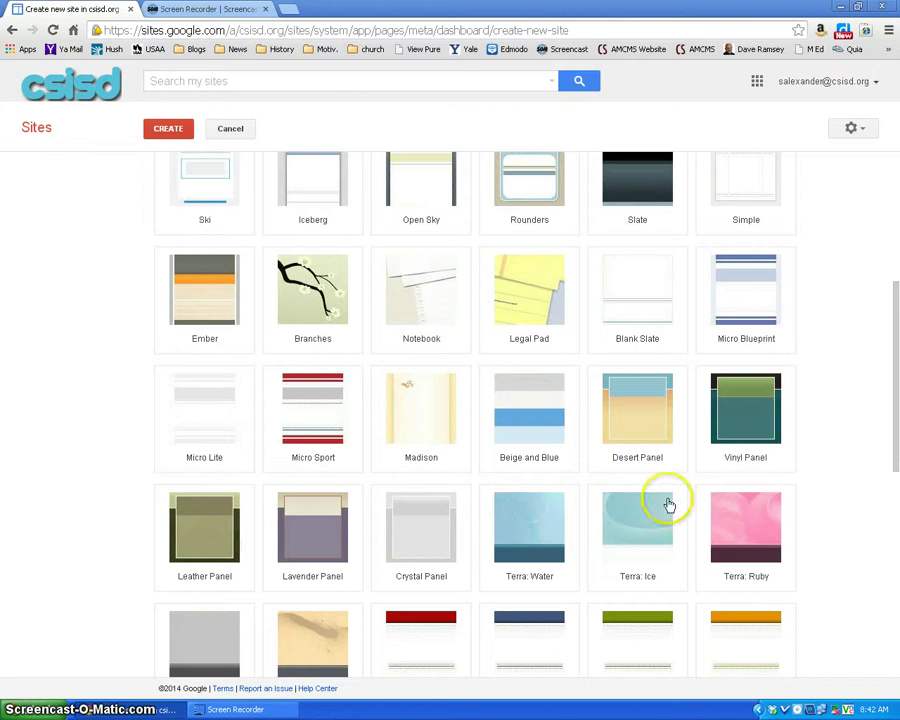
scroll(487, 465, "down", 2)
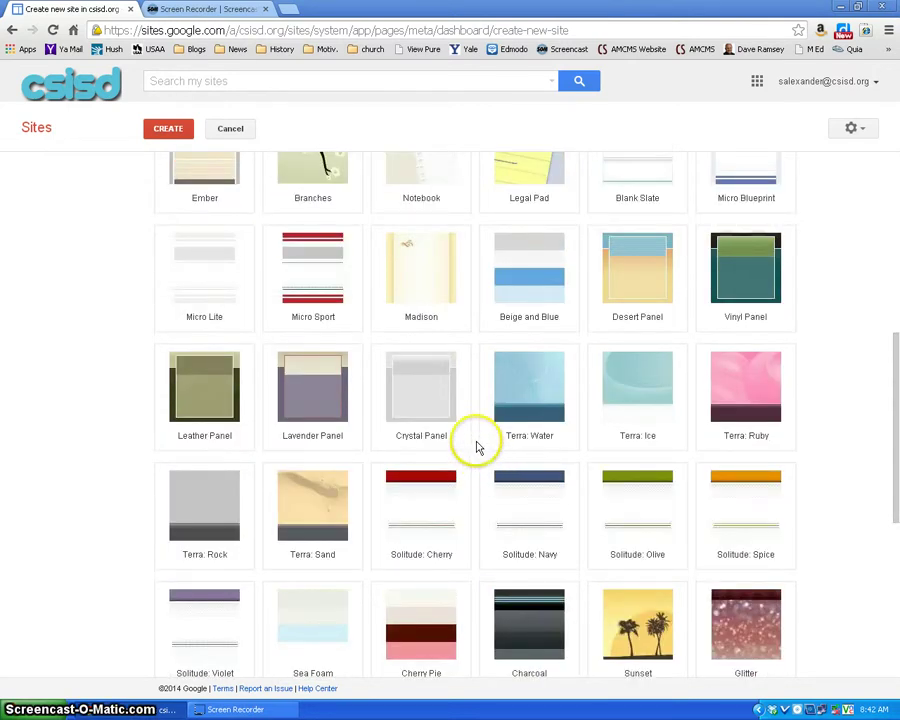
scroll(476, 445, "down", 1)
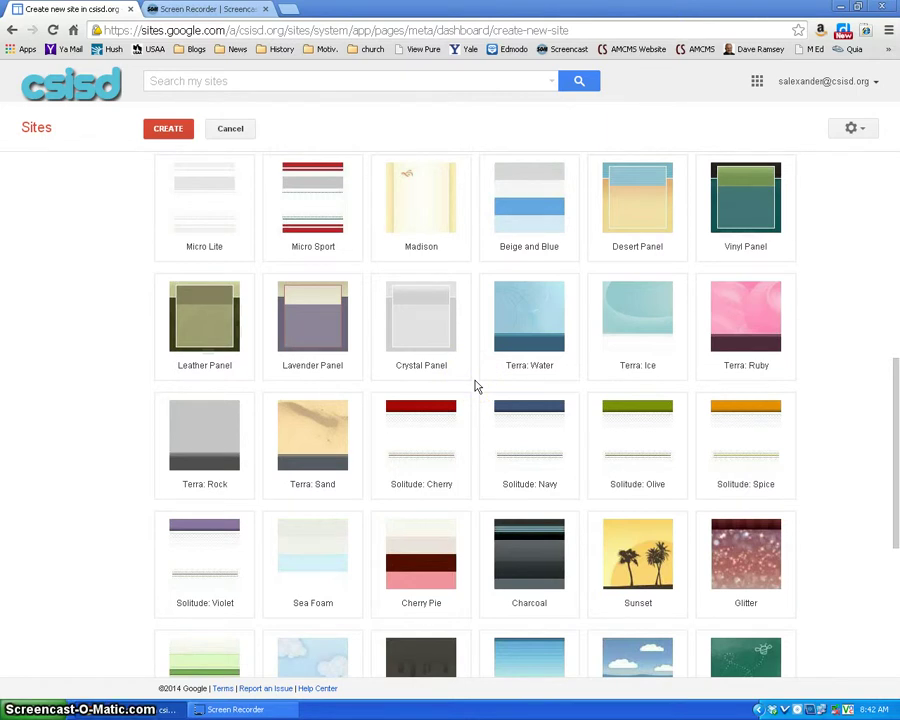
mouse_move(476, 386)
left_mouse_down()
mouse_move(464, 408)
mouse_move(477, 425)
left_mouse_up()
mouse_move(477, 425)
left_mouse_down()
mouse_move(474, 418)
mouse_move(629, 426)
mouse_move(500, 424)
mouse_move(619, 443)
mouse_move(378, 494)
mouse_move(203, 562)
mouse_move(424, 422)
mouse_move(555, 456)
left_mouse_up()
left_click(537, 437)
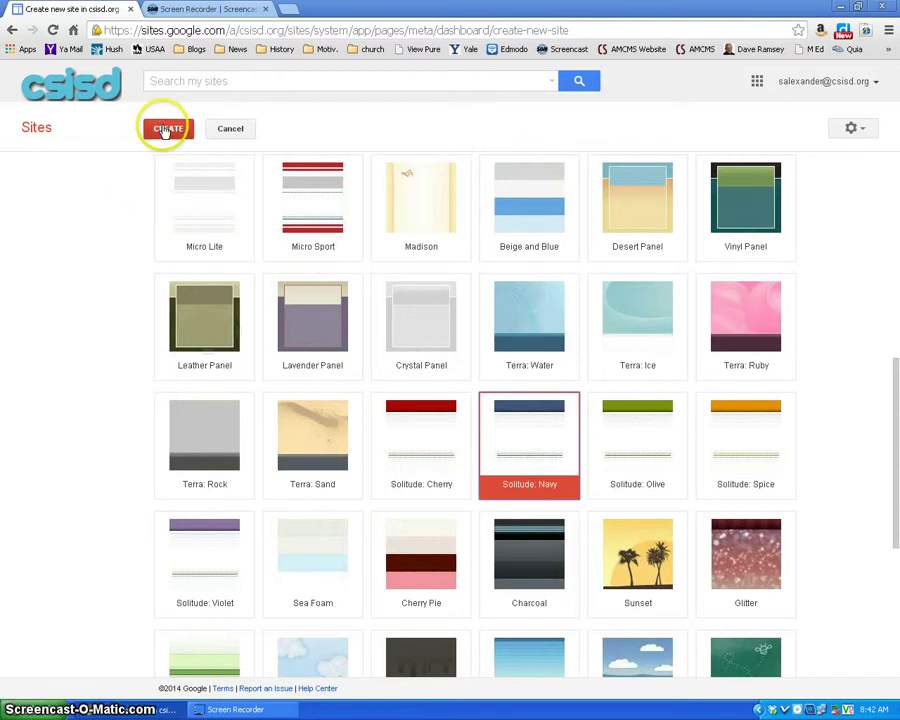
Step: Show the optional site categories and description, leave both blank, and create the site
scroll(152, 330, "down", 4)
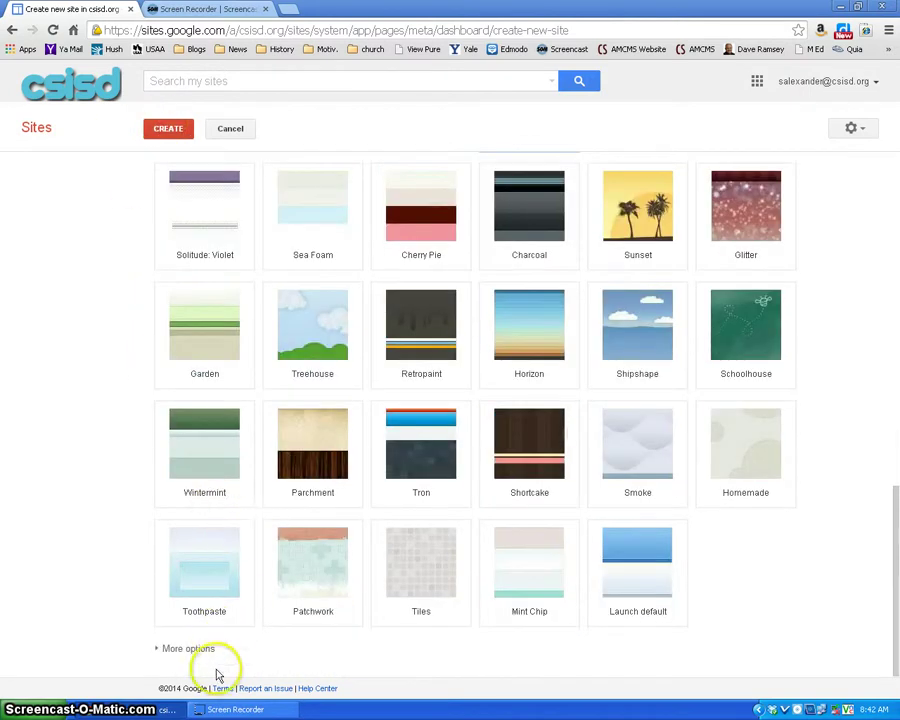
left_click(170, 648)
scroll(180, 615, "down", 2)
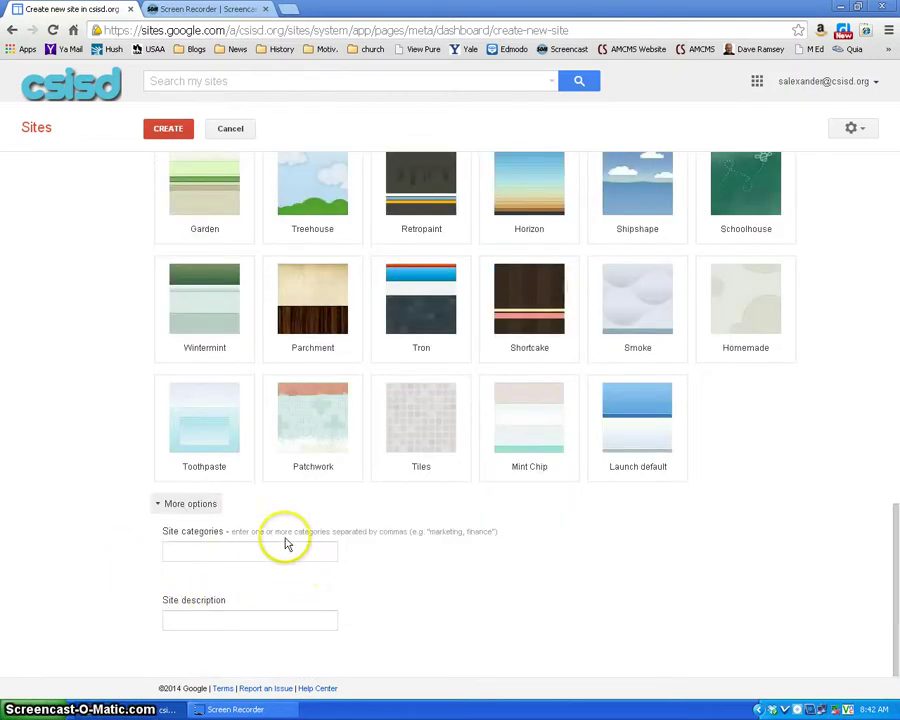
left_click(257, 619)
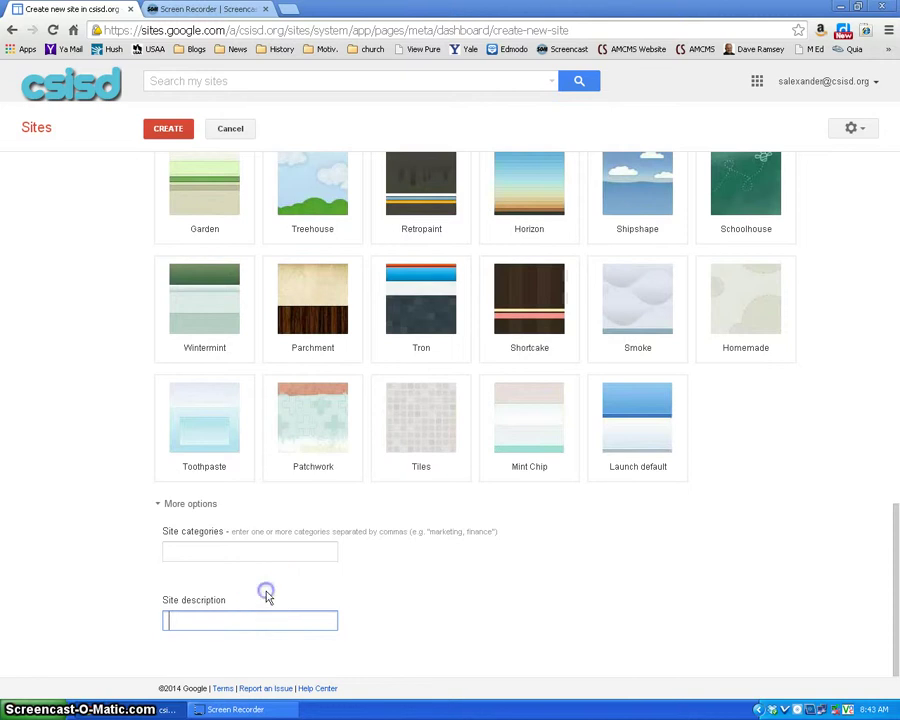
left_click(168, 130)
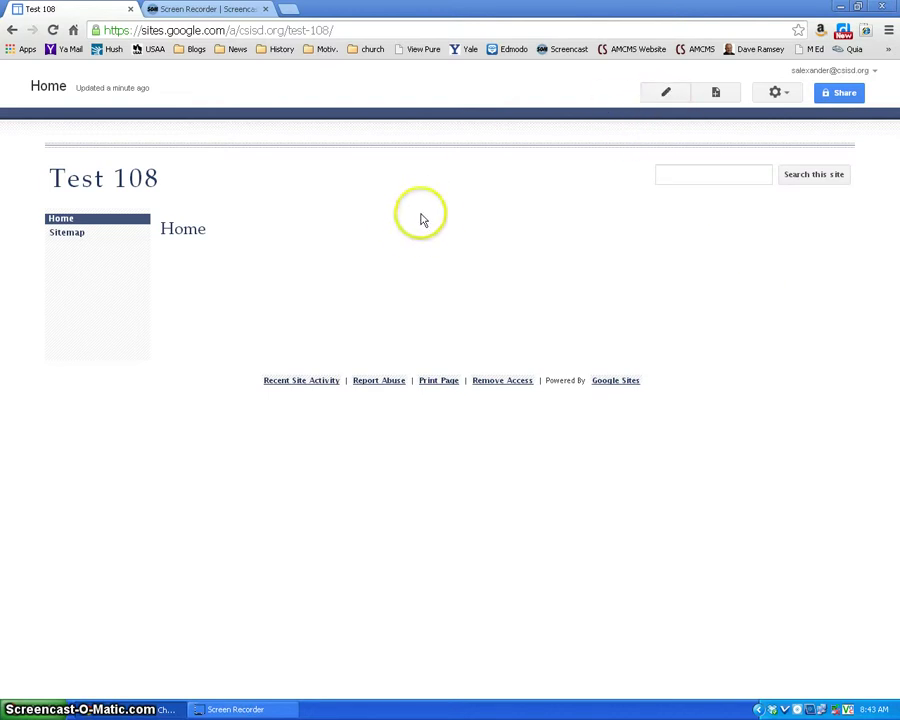
left_click(717, 93)
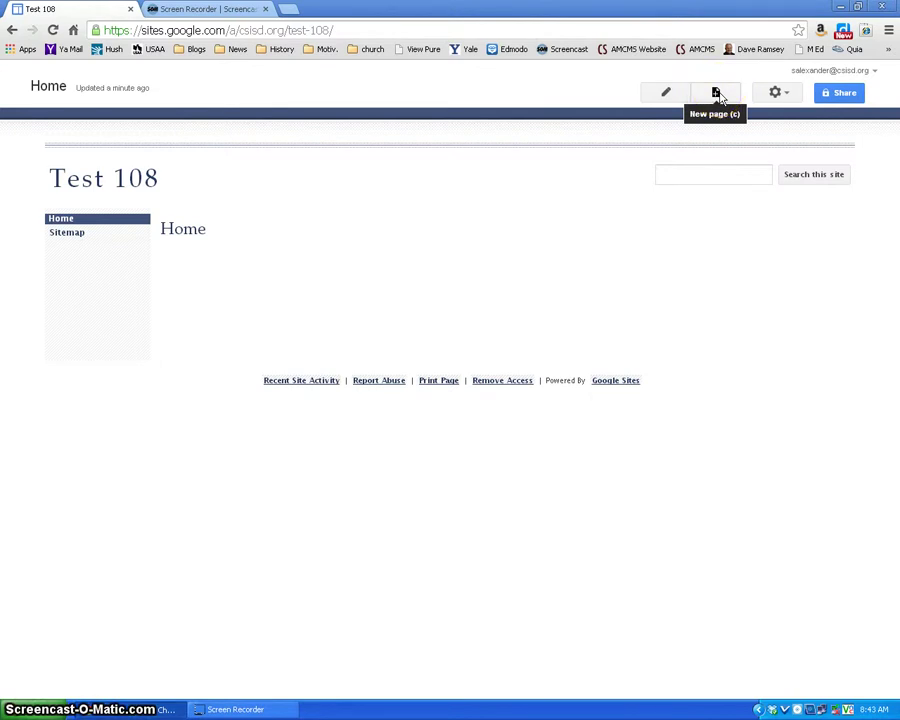
left_click(789, 94)
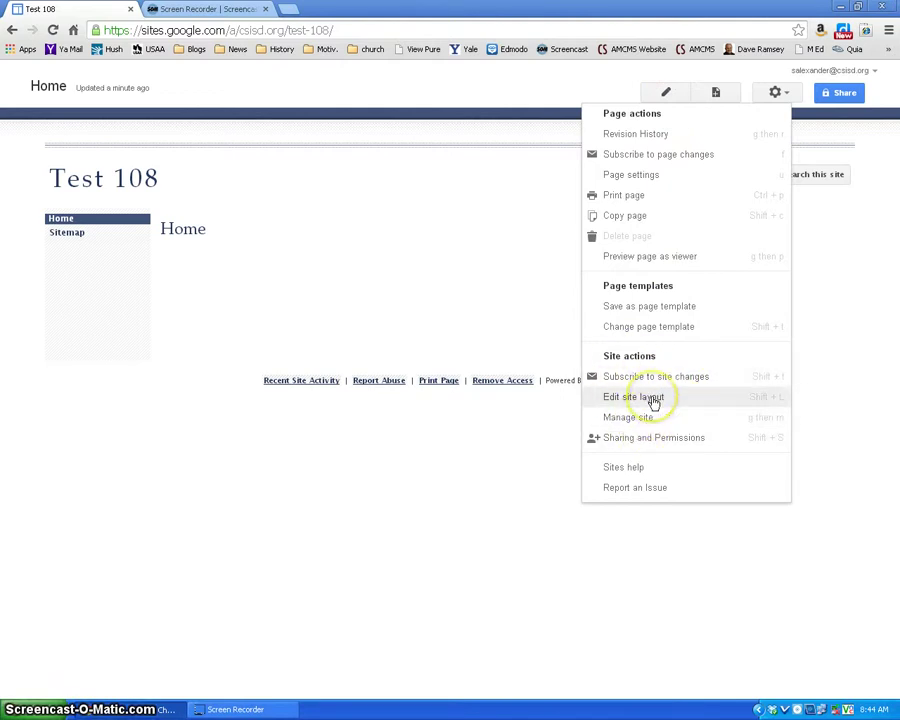
left_click(518, 286)
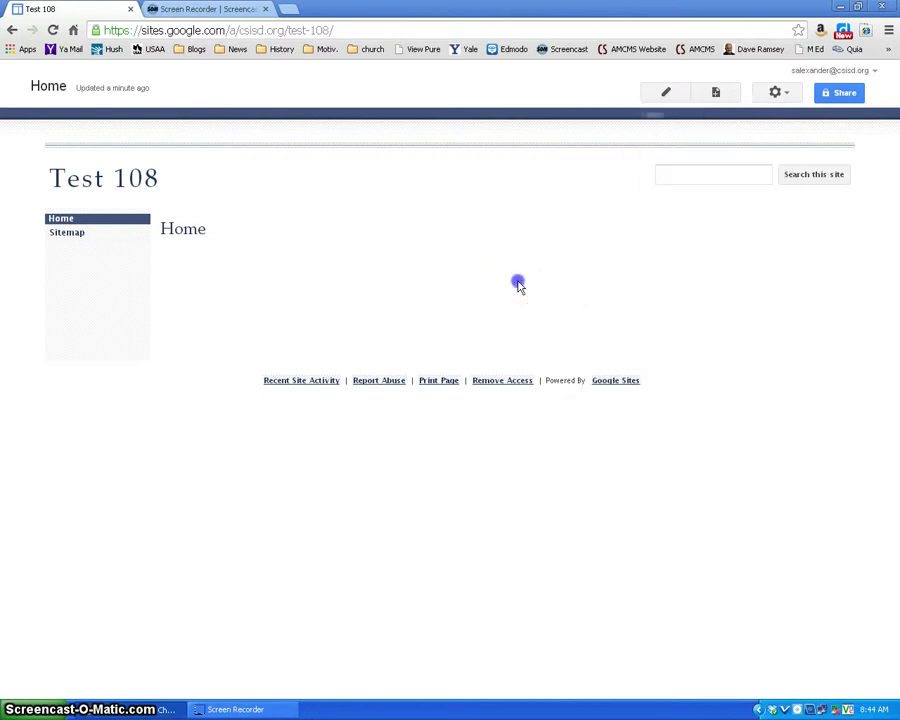
left_click(517, 287)
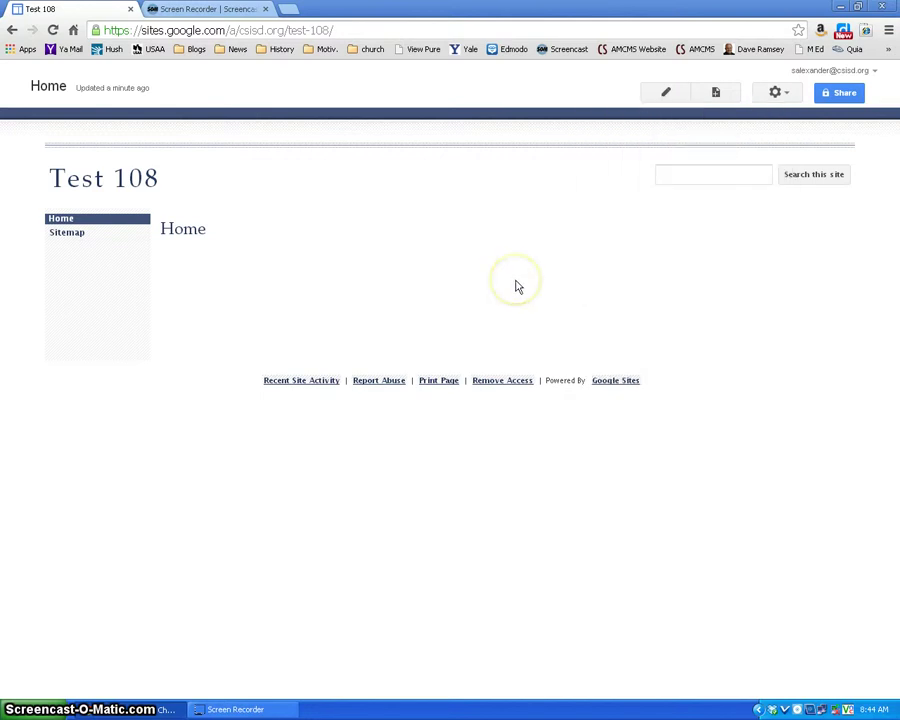
left_click(500, 285)
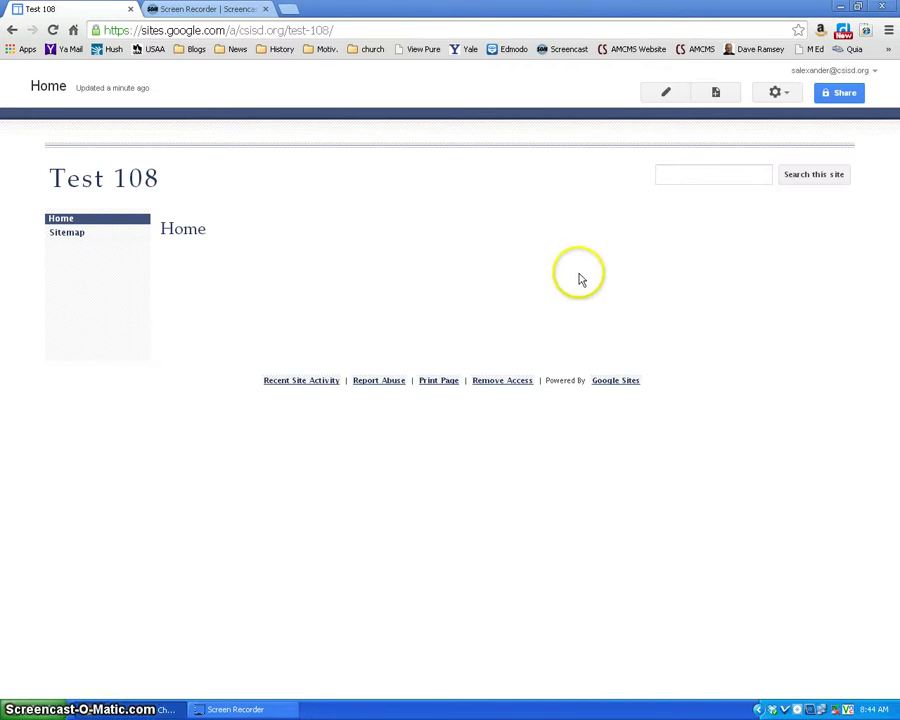
Step: Give the Home page a two-column layout and write "Wonderful things about yourself. How much you love middle school students." in the first column
left_click(665, 93)
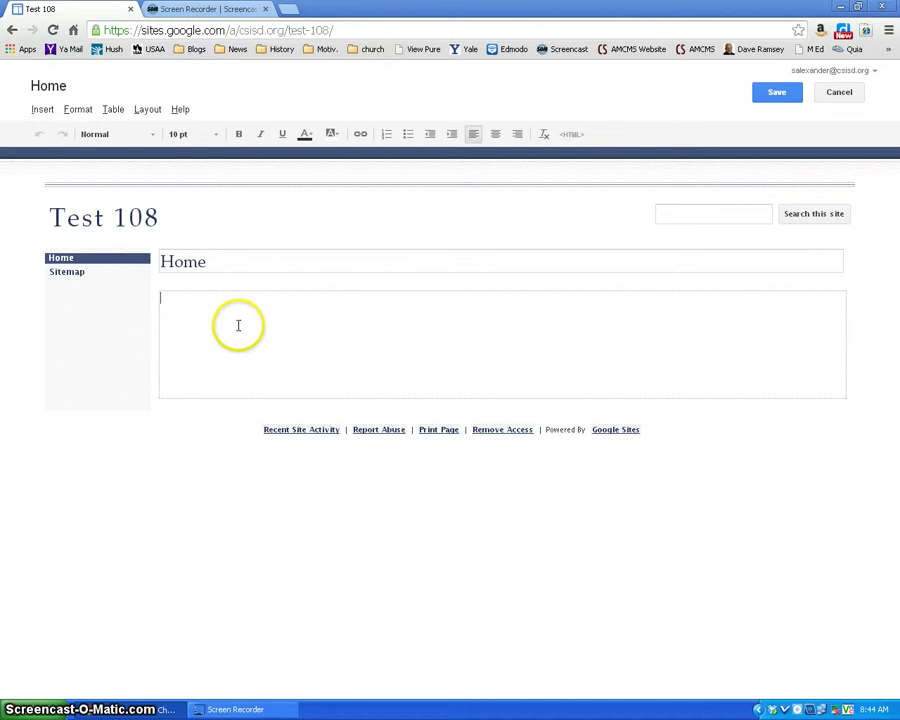
left_click(148, 110)
left_click(172, 154)
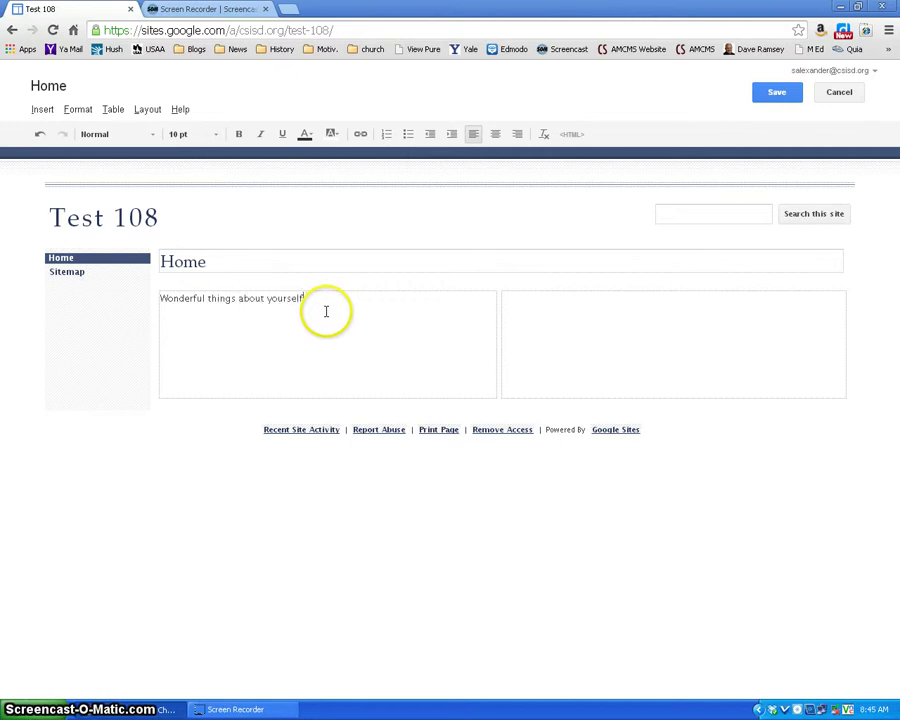
type("uch you love middle")
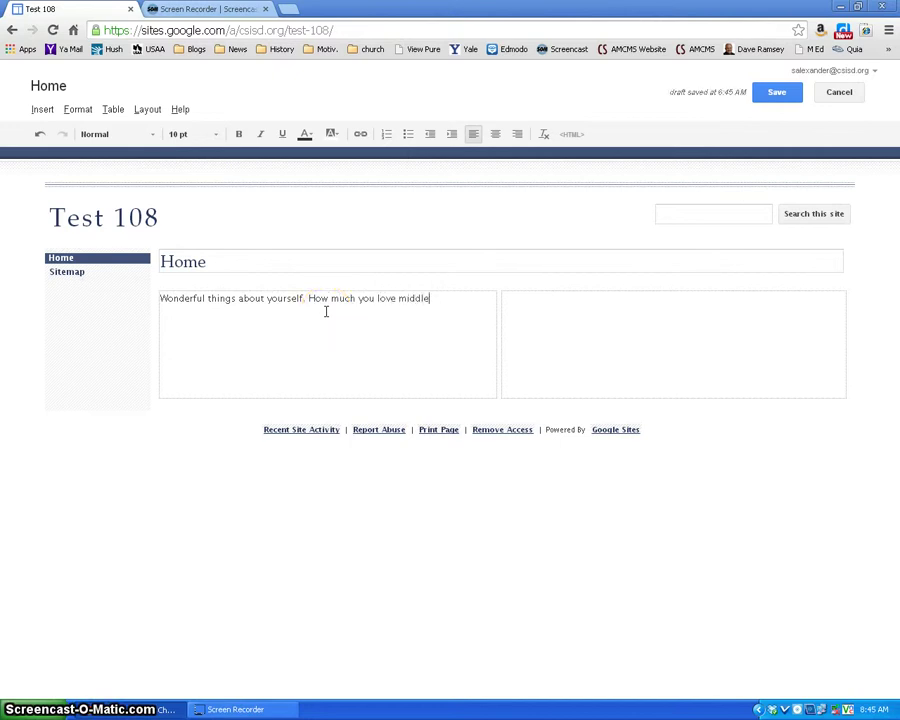
type("school students.")
Step: Upload the Blue hills picture from the Sample Pictures folder and insert it into the second column of the Home page
left_click(581, 348)
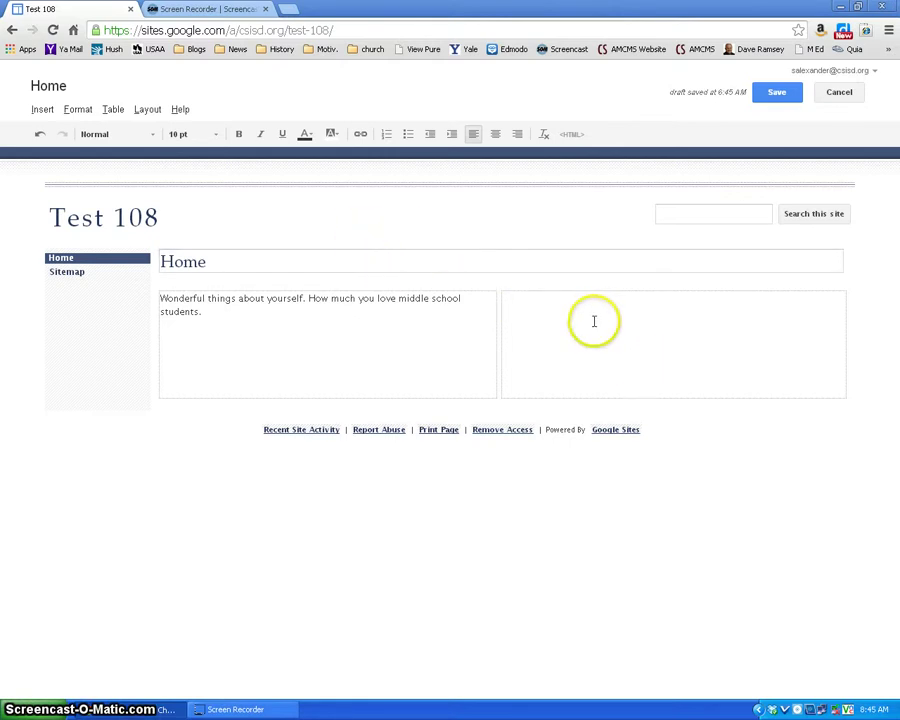
left_click(43, 111)
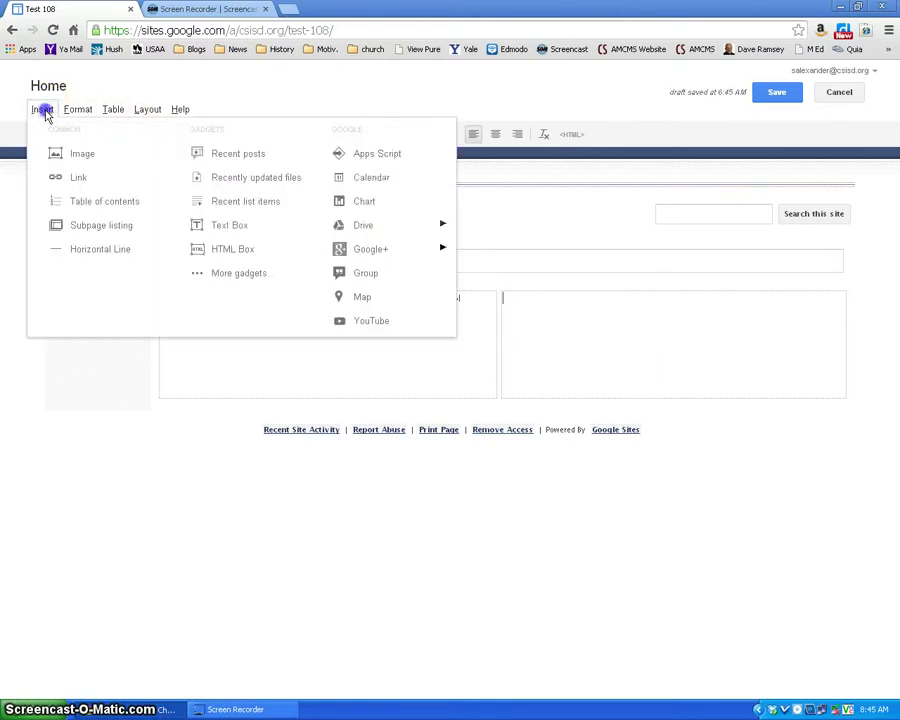
left_click(88, 153)
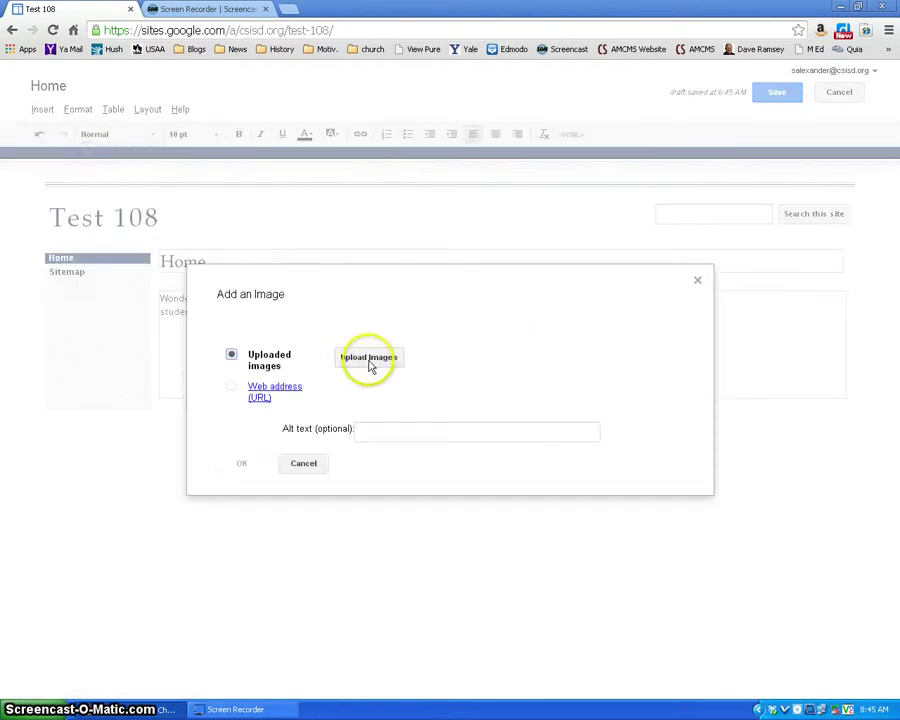
left_click(384, 364)
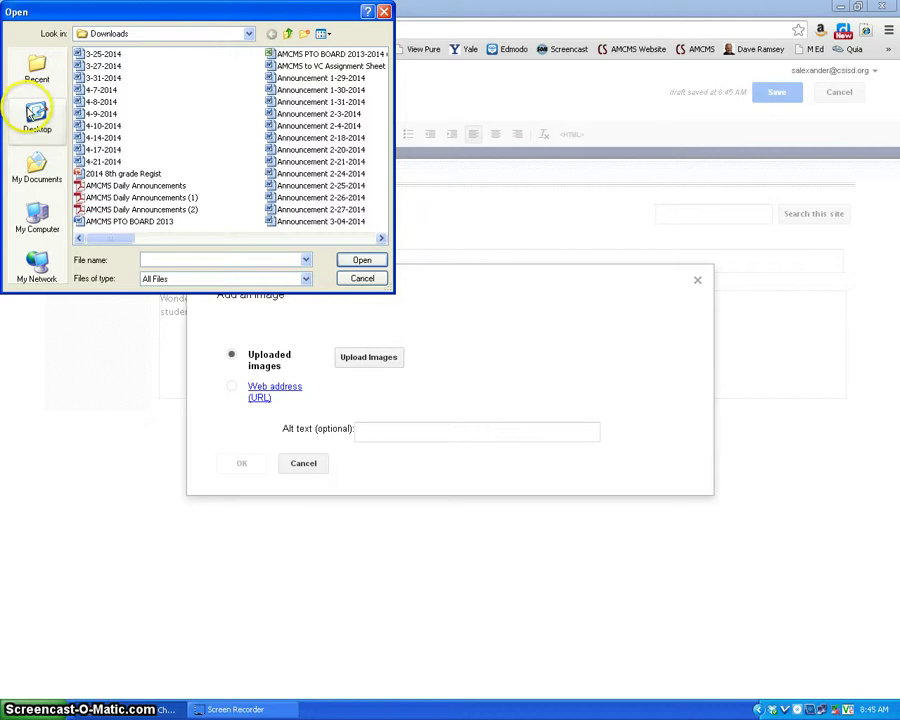
left_click(40, 180)
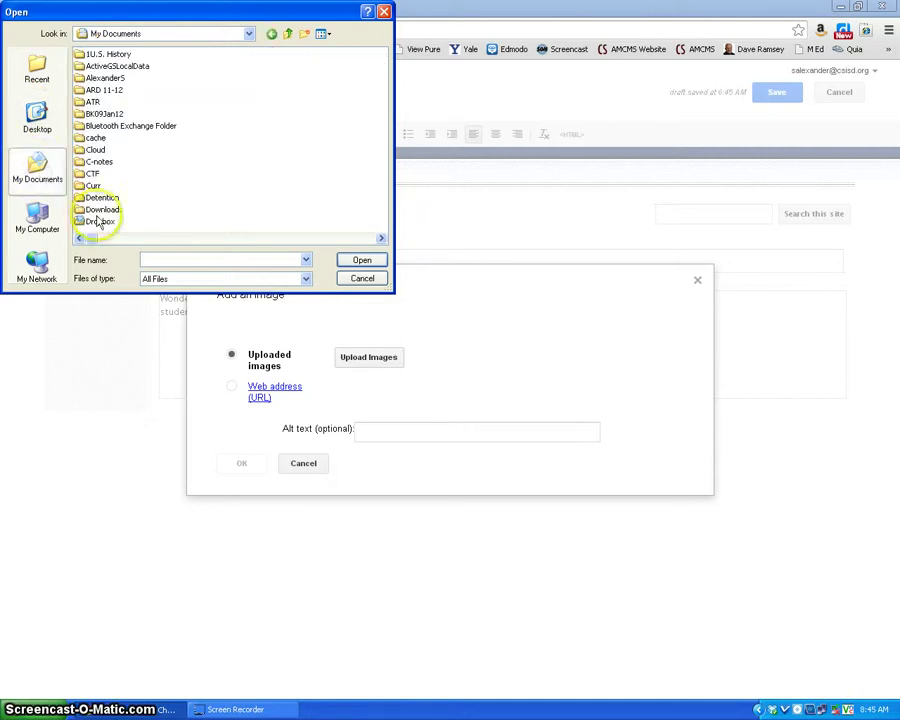
left_click(380, 238)
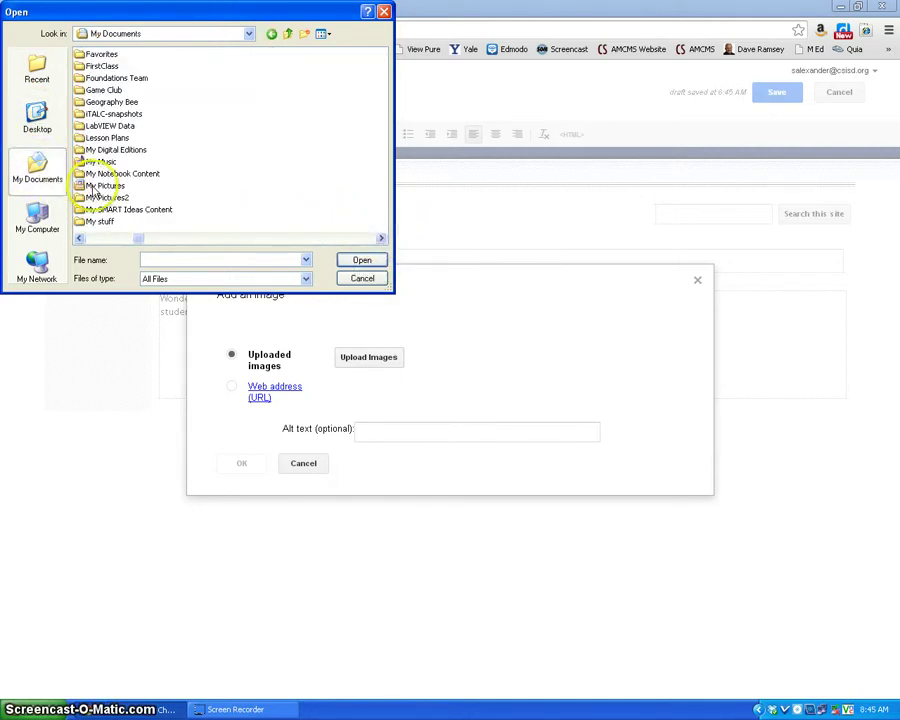
double_click(100, 186)
double_click(120, 88)
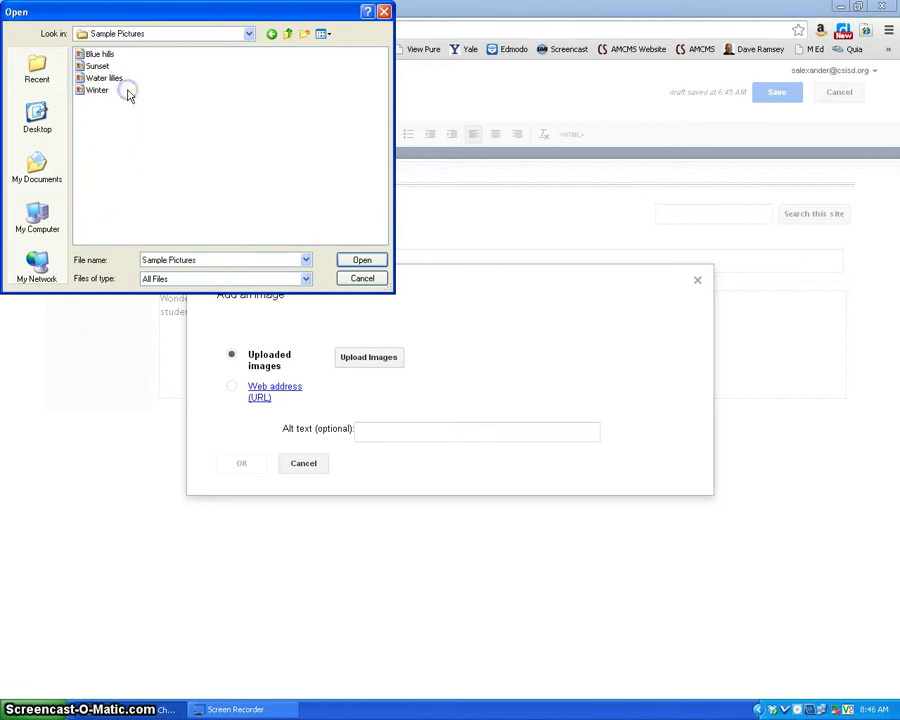
left_click(100, 53)
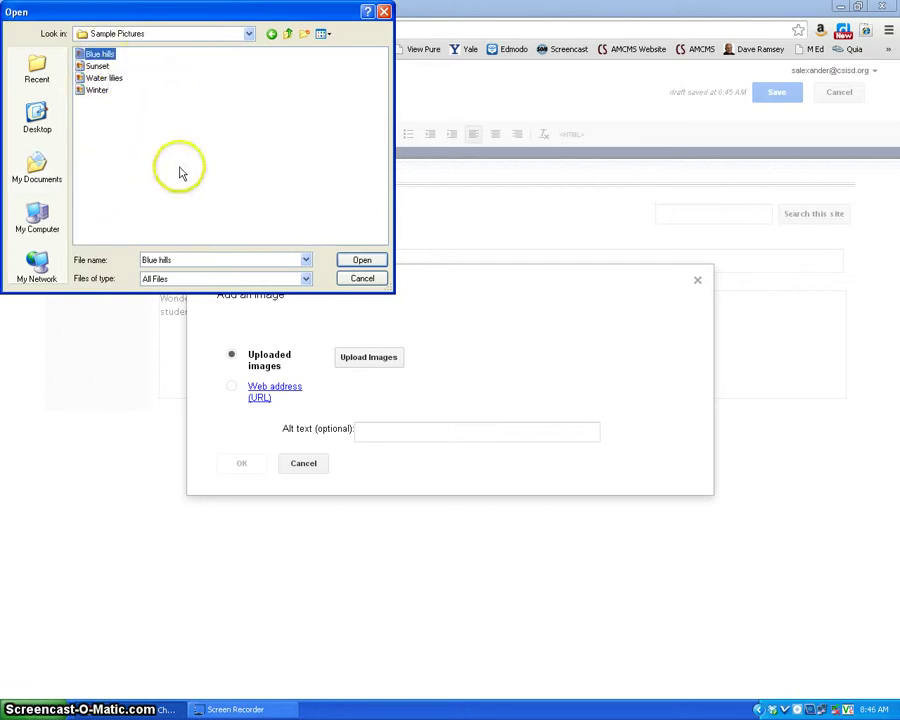
left_click(360, 260)
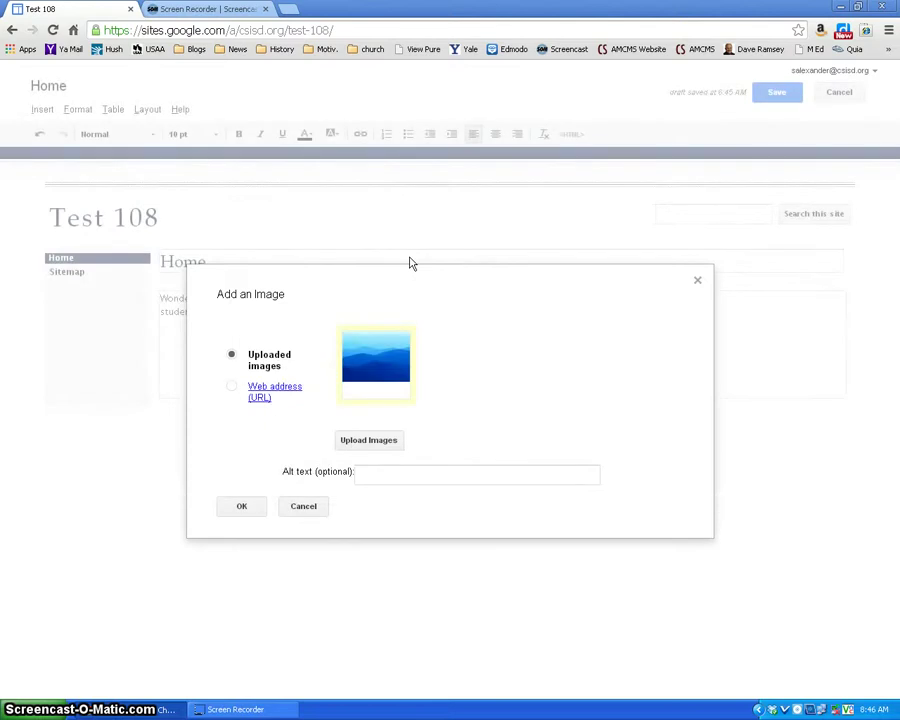
left_click(245, 508)
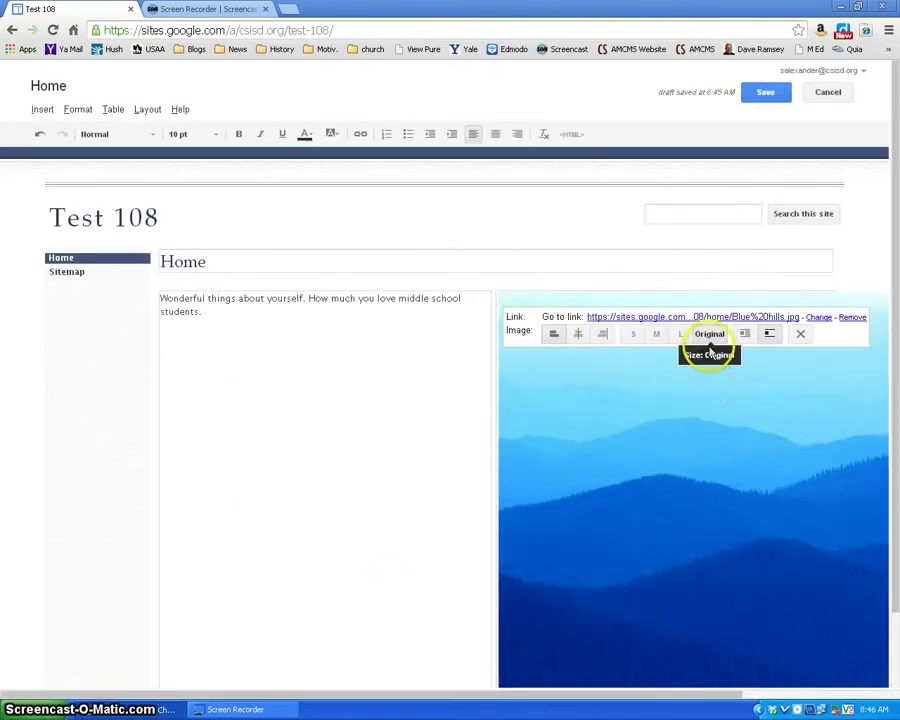
Step: Try the M size on the Blue hills image, then set it to L and center it in its column
scroll(706, 424, "down", 1)
scroll(709, 426, "down", 1)
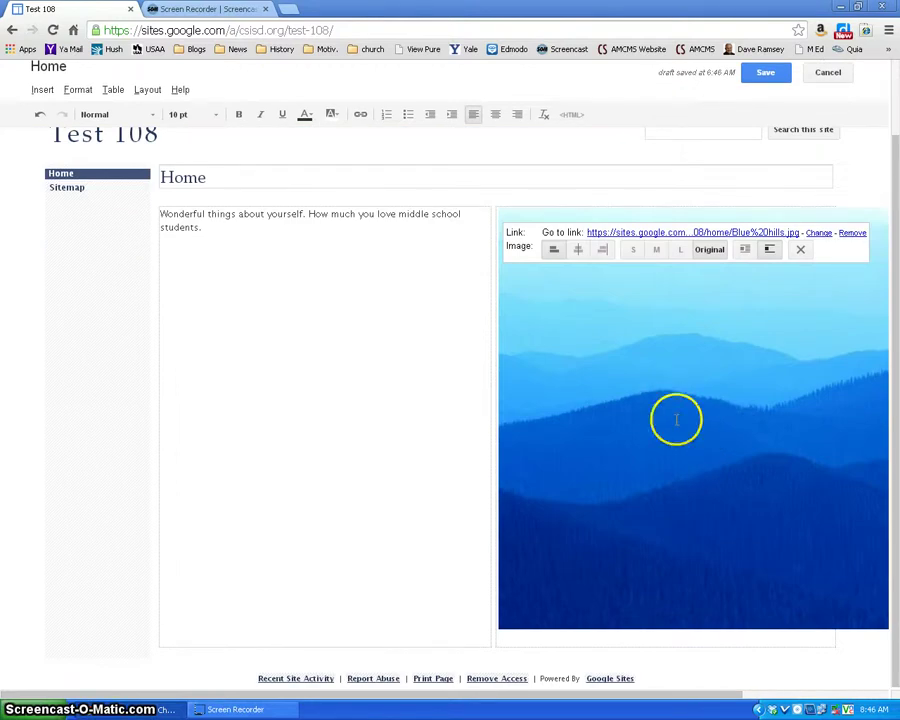
left_click(683, 256)
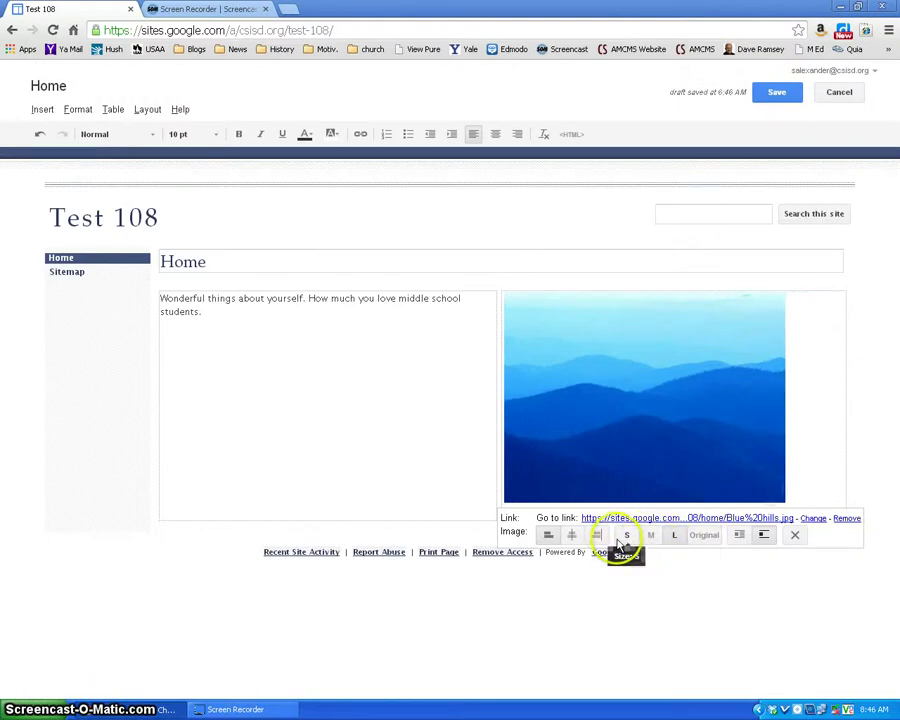
left_click(650, 537)
left_click(680, 429)
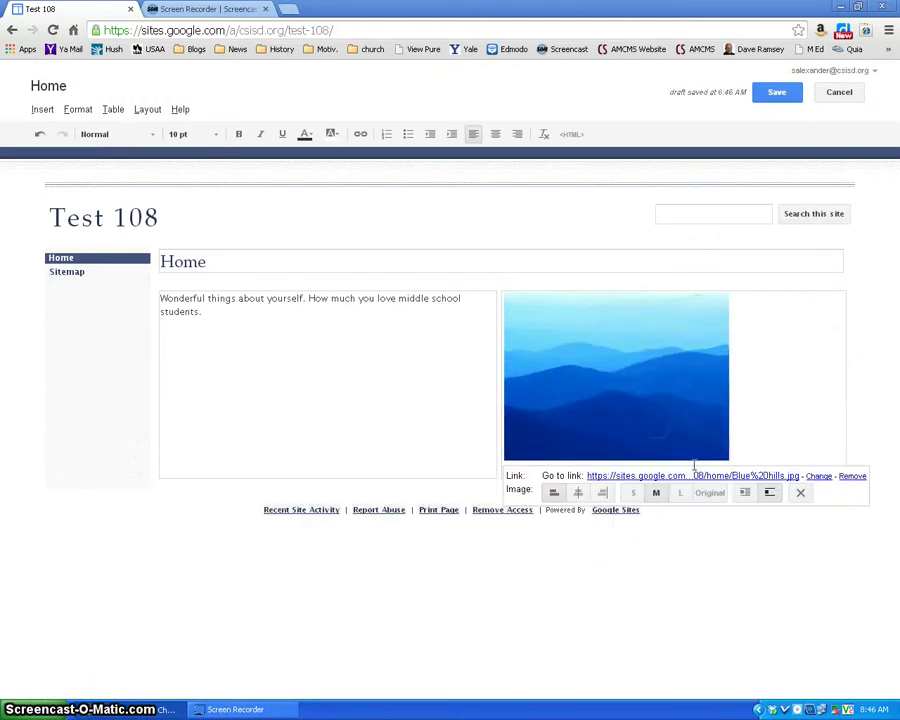
left_click(697, 495)
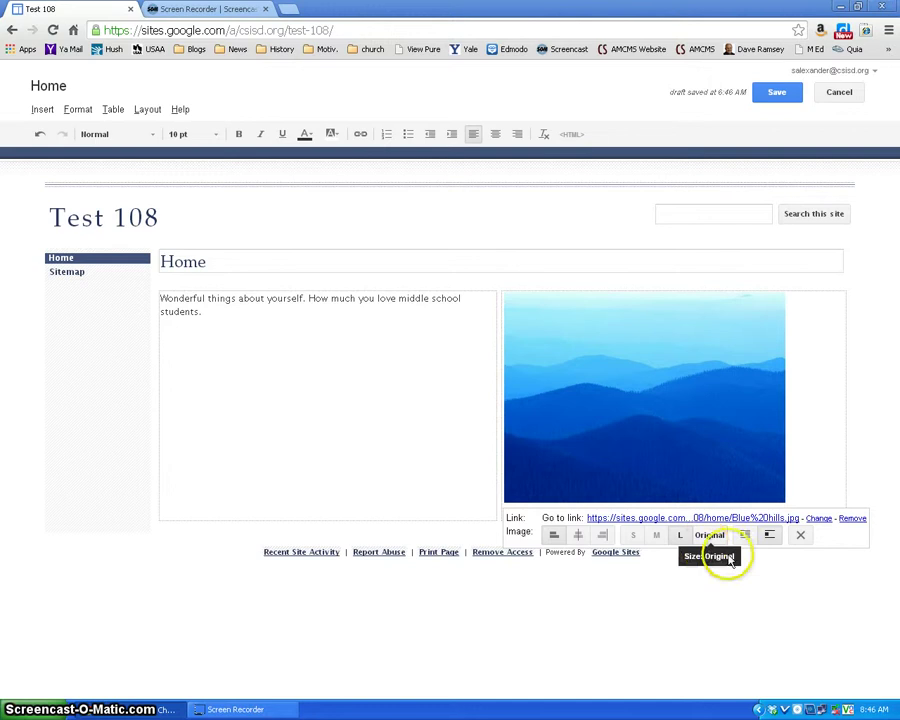
left_click(578, 537)
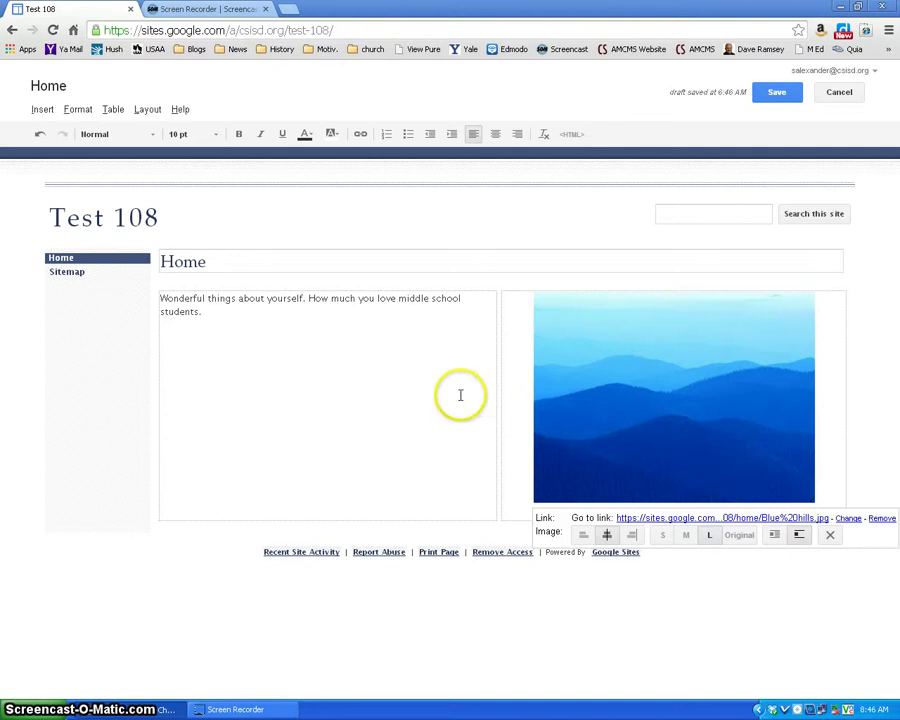
Step: Deselect the image and save the Home page
left_click(458, 245)
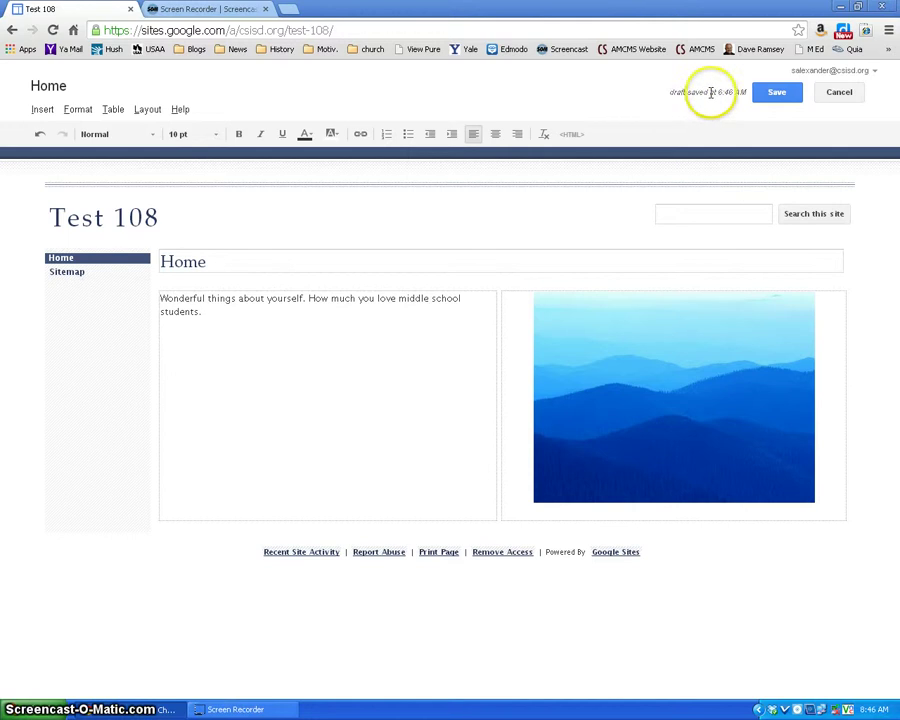
left_click(778, 93)
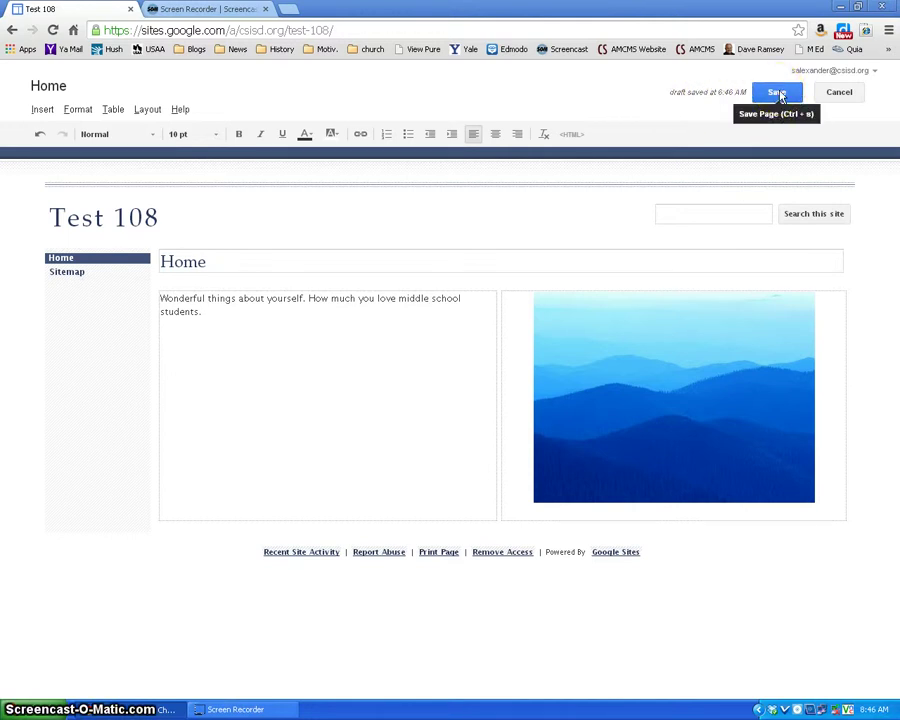
left_click(780, 95)
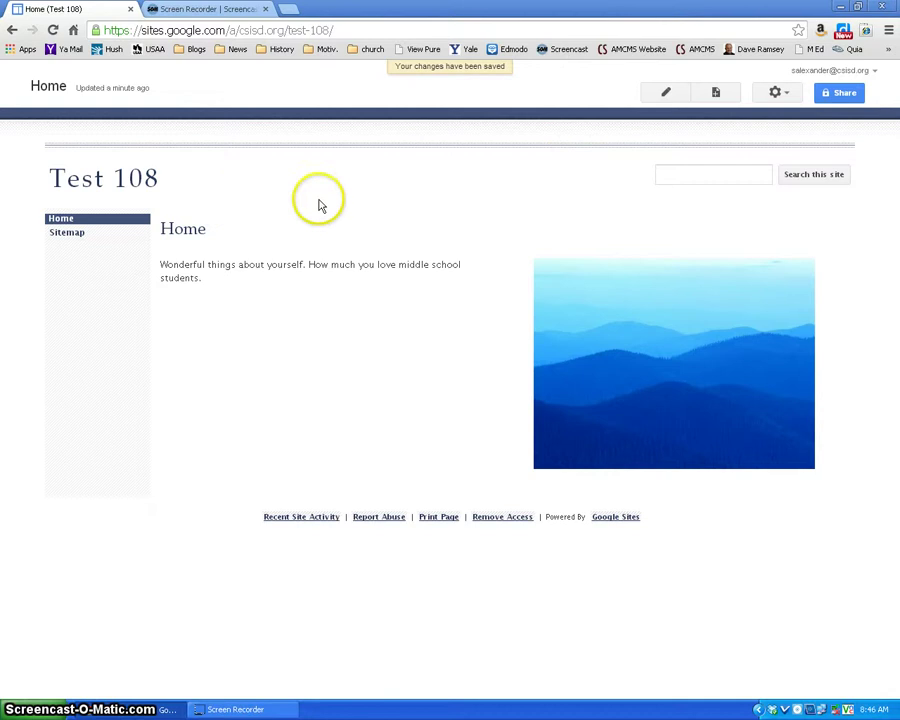
Step: Open the saved Home page for editing and cancel out of the editor
left_click(260, 287)
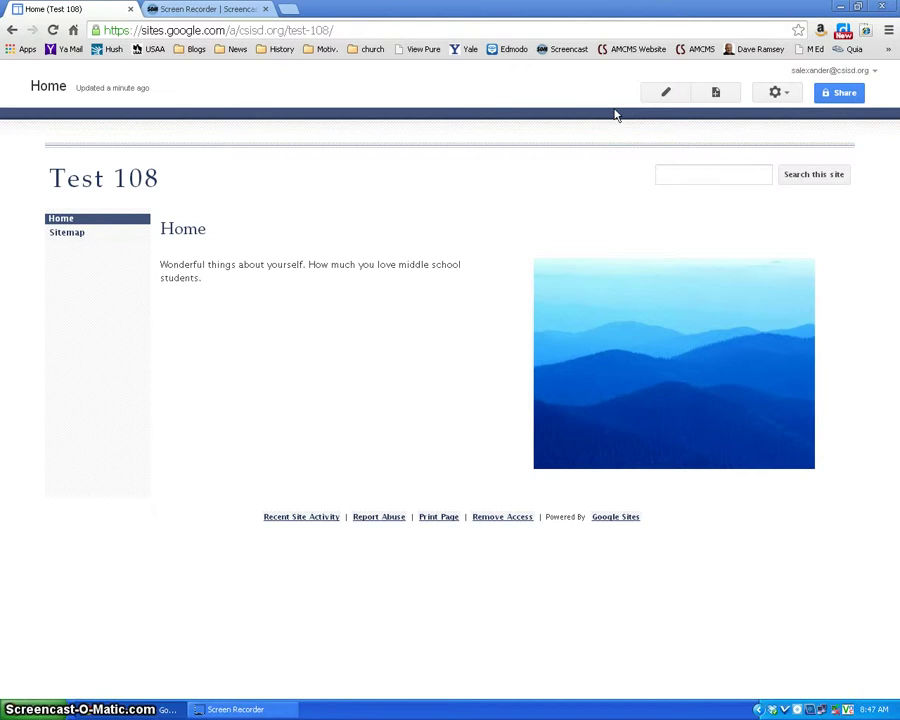
left_click(463, 189)
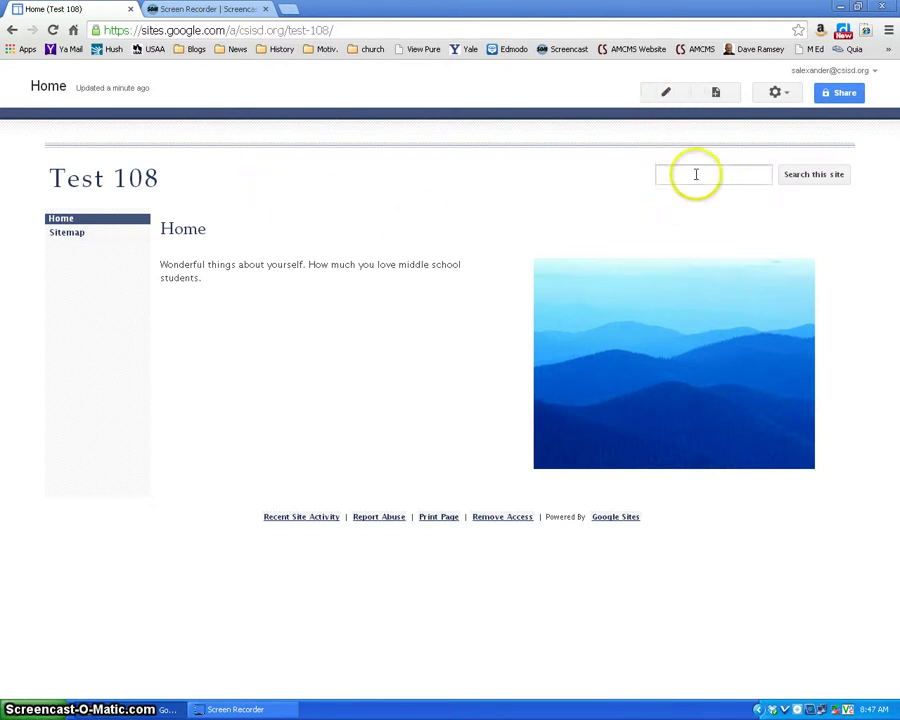
left_click(672, 94)
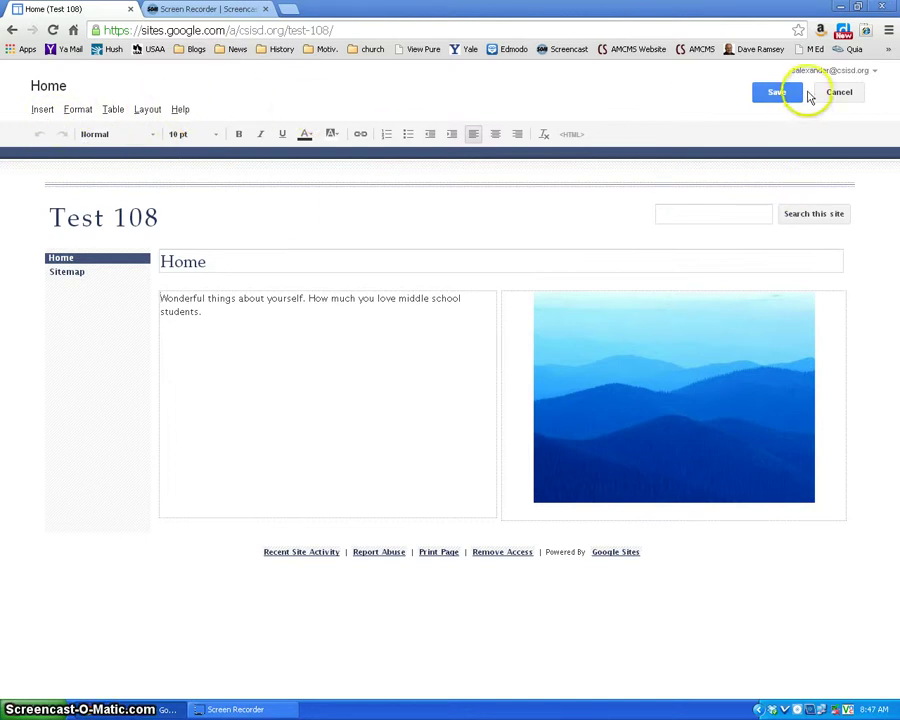
left_click(848, 90)
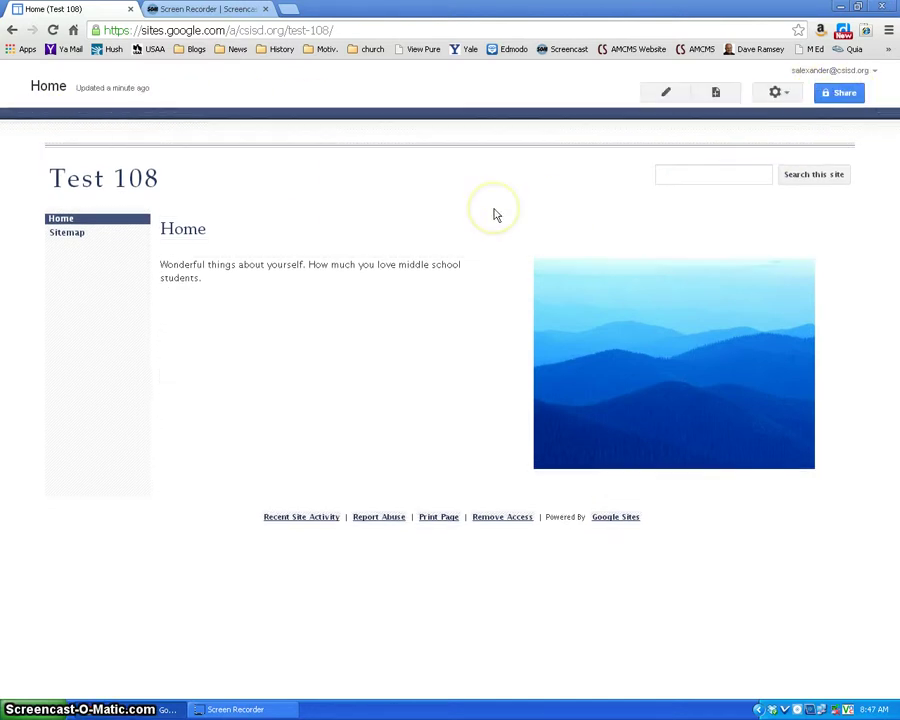